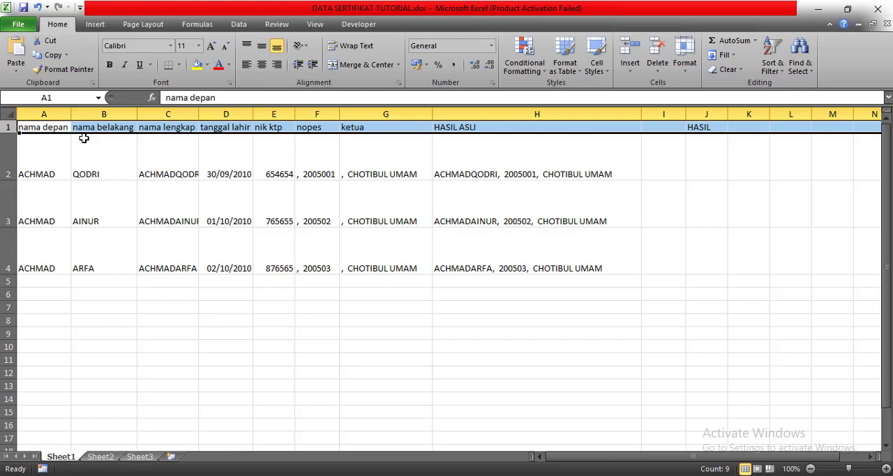
- Examine the column headers and the first participant's record, from nama depan and nama belakang through nopes and ketua
{"action": "left_click", "coordinate": [175, 158]}
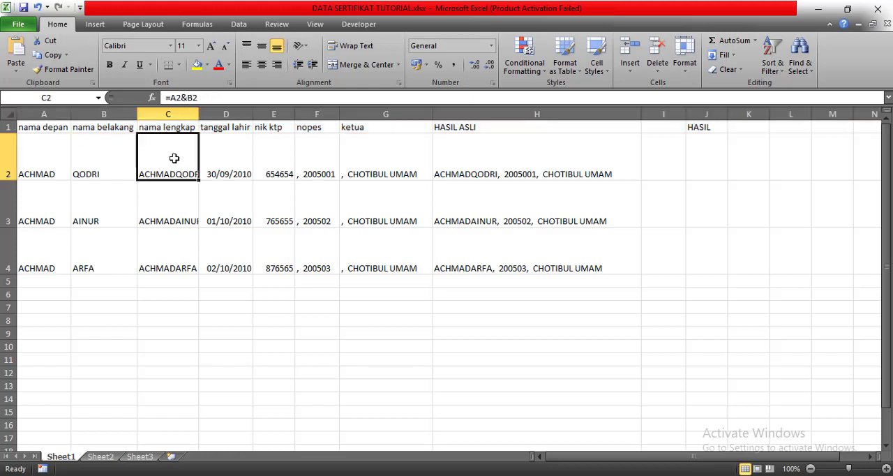
{"action": "left_click", "coordinate": [235, 150]}
{"action": "left_click", "coordinate": [227, 127]}
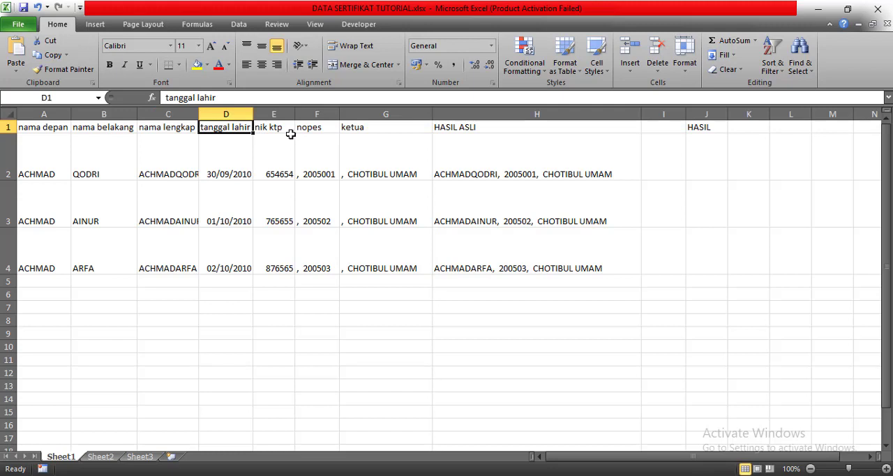
{"action": "left_click", "coordinate": [318, 168]}
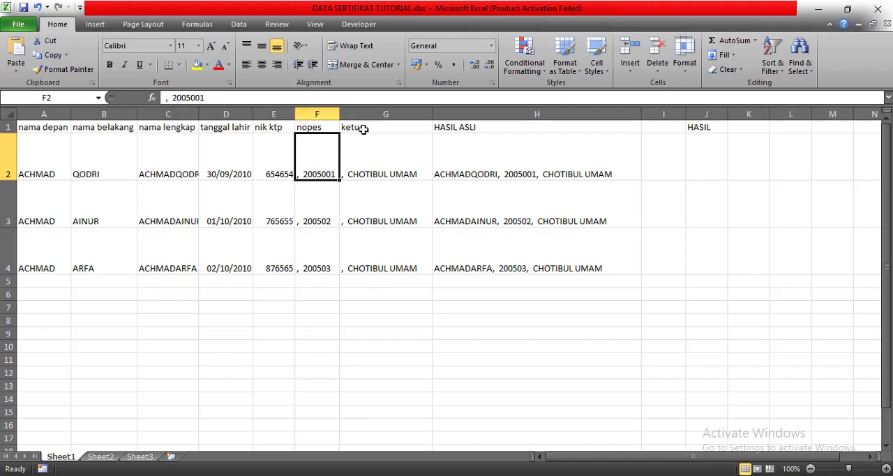
{"action": "left_click", "coordinate": [363, 129]}
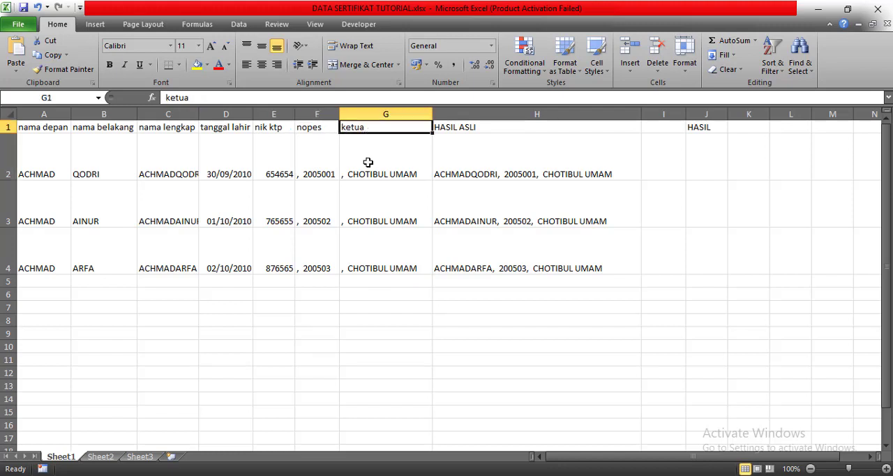
{"action": "left_click", "coordinate": [368, 162]}
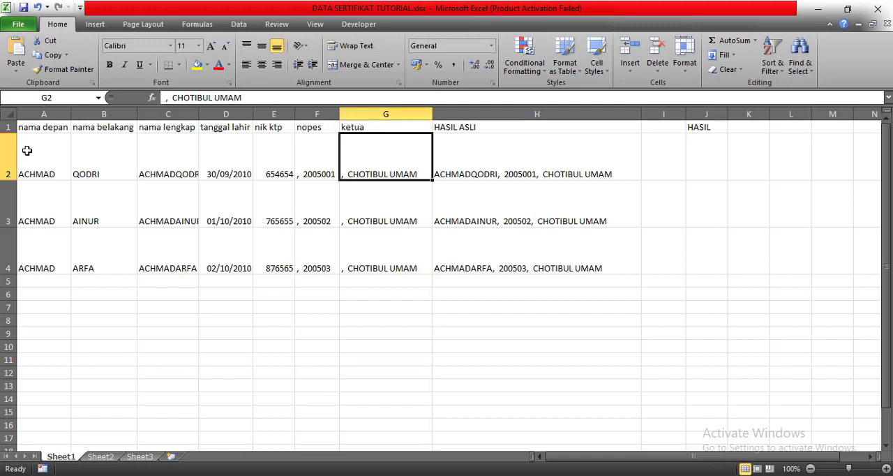
{"action": "left_click", "coordinate": [47, 167]}
{"action": "left_click", "coordinate": [92, 173]}
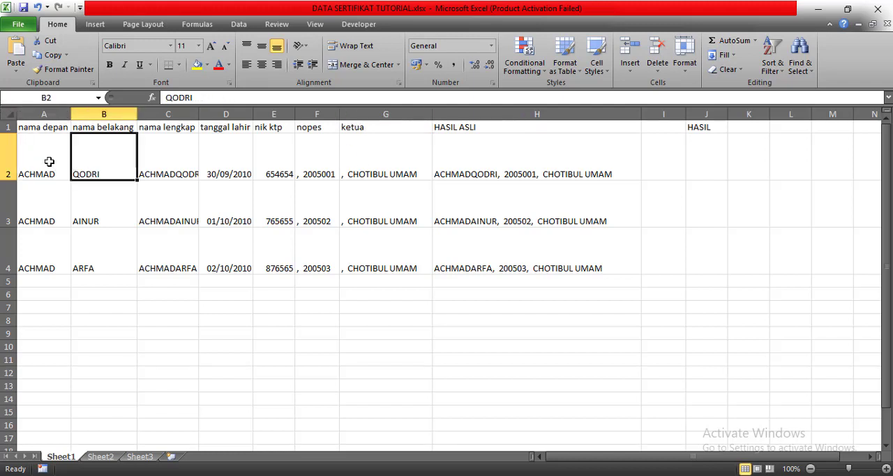
{"action": "left_click", "coordinate": [47, 162]}
{"action": "left_click", "coordinate": [99, 171]}
- Widen the nama lengkap column so the full names fit, and inspect the formulas that build them
{"action": "left_click_drag", "start_coordinate": [198, 115], "coordinate": [226, 115]}
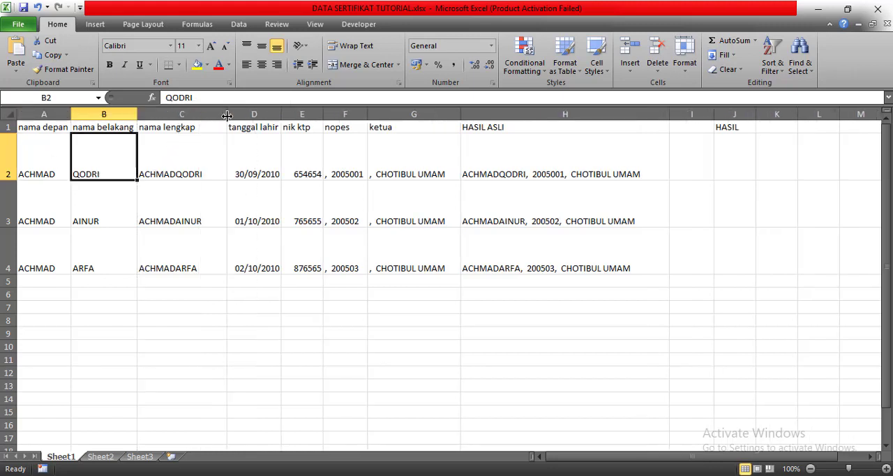
{"action": "left_click", "coordinate": [196, 126]}
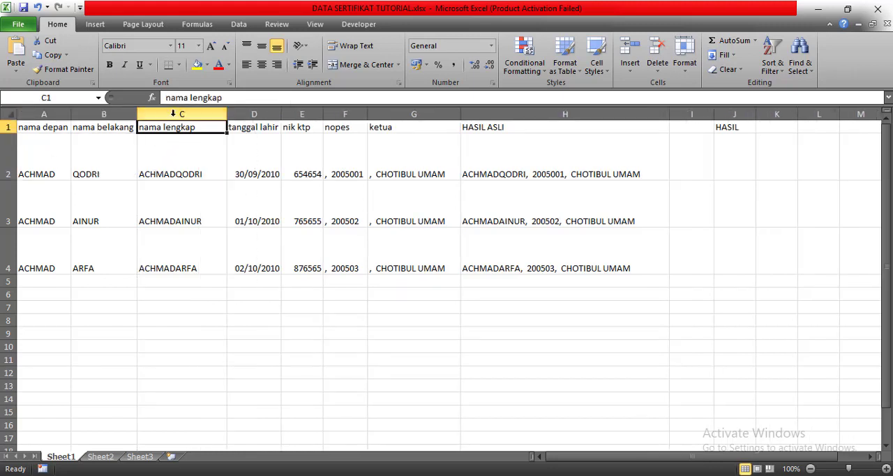
{"action": "left_click", "coordinate": [175, 114]}
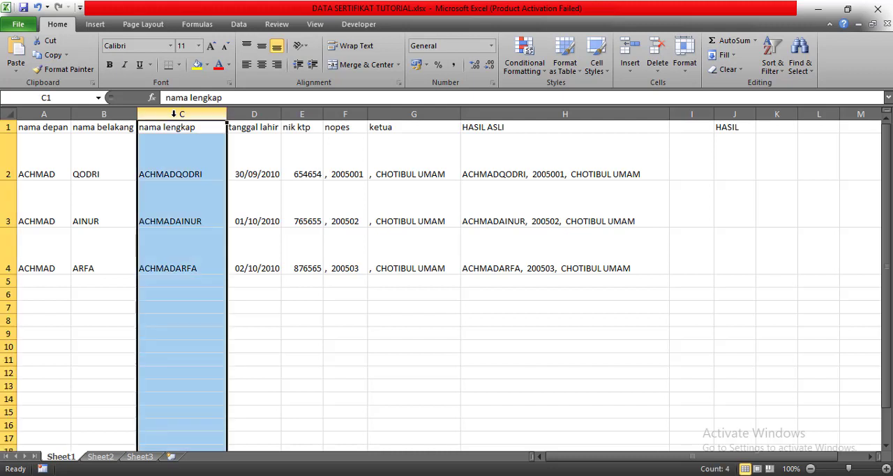
{"action": "left_click", "coordinate": [179, 176]}
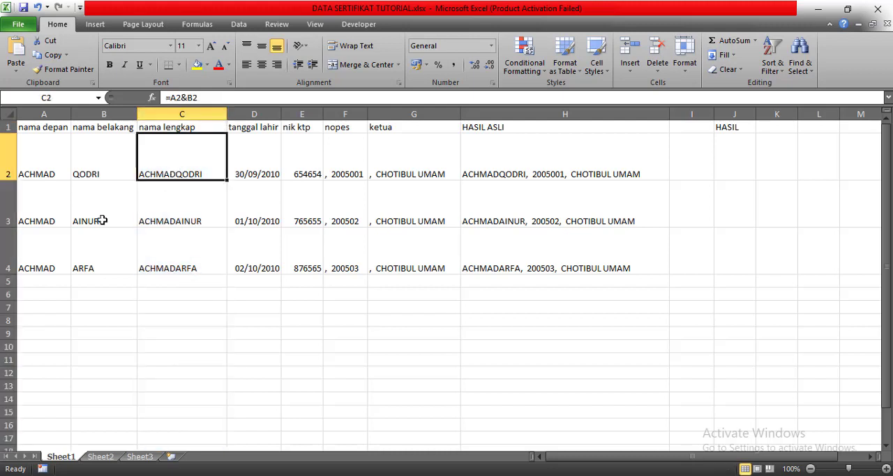
{"action": "left_click", "coordinate": [41, 171]}
{"action": "left_click", "coordinate": [82, 170]}
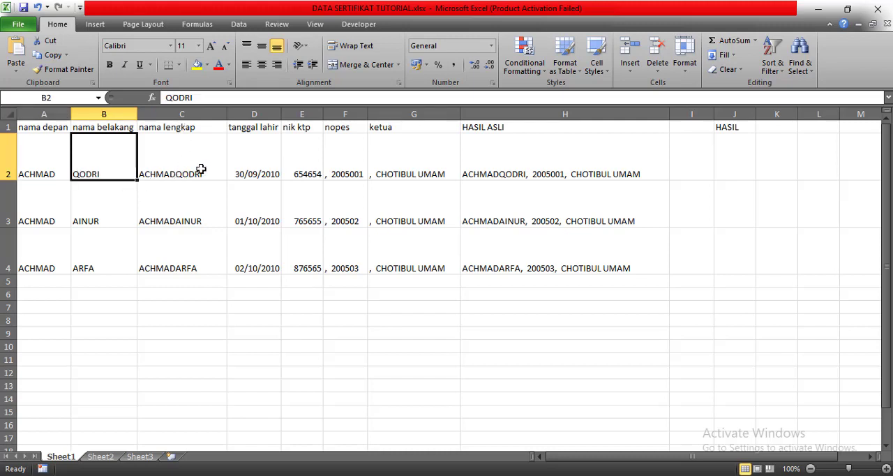
{"action": "left_click", "coordinate": [198, 175]}
{"action": "left_click", "coordinate": [205, 212]}
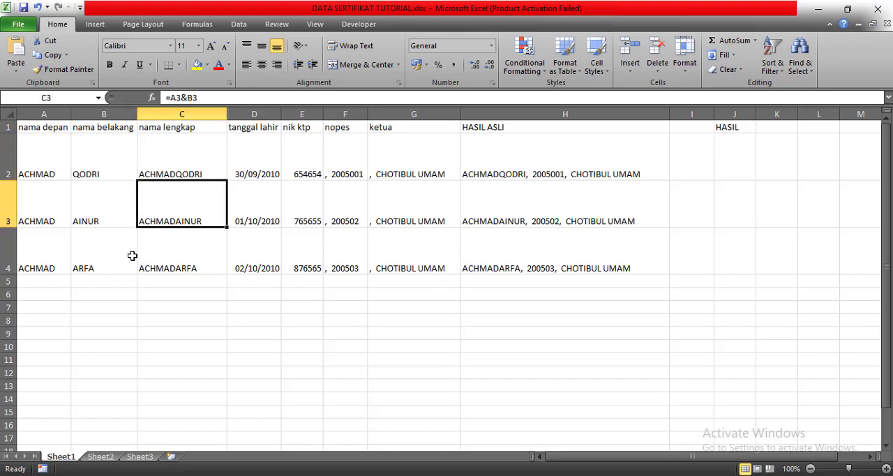
- Clear the nama lengkap formulas from C2:C4
{"action": "left_click", "coordinate": [206, 163]}
{"action": "left_click_drag", "start_coordinate": [207, 165], "coordinate": [208, 255]}
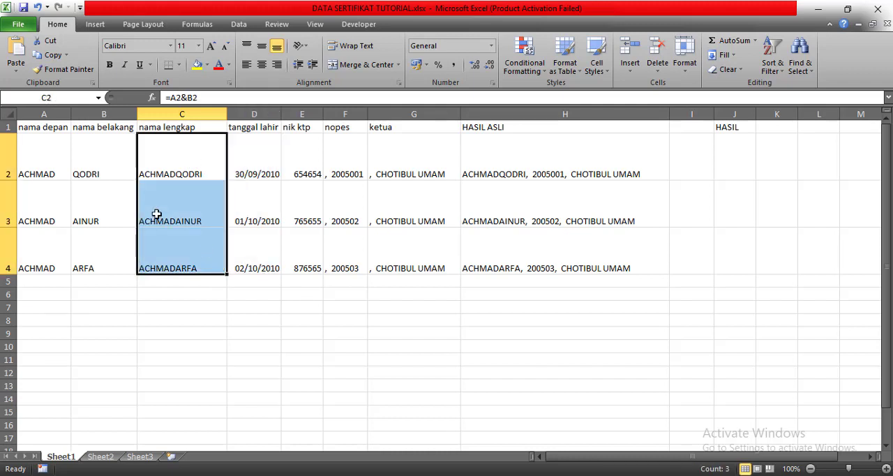
{"action": "key", "text": "Delete"}
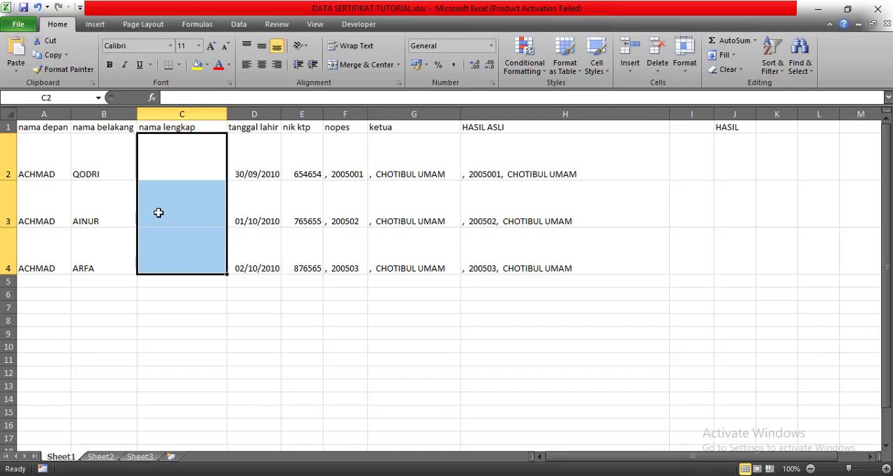
{"action": "left_click", "coordinate": [254, 302]}
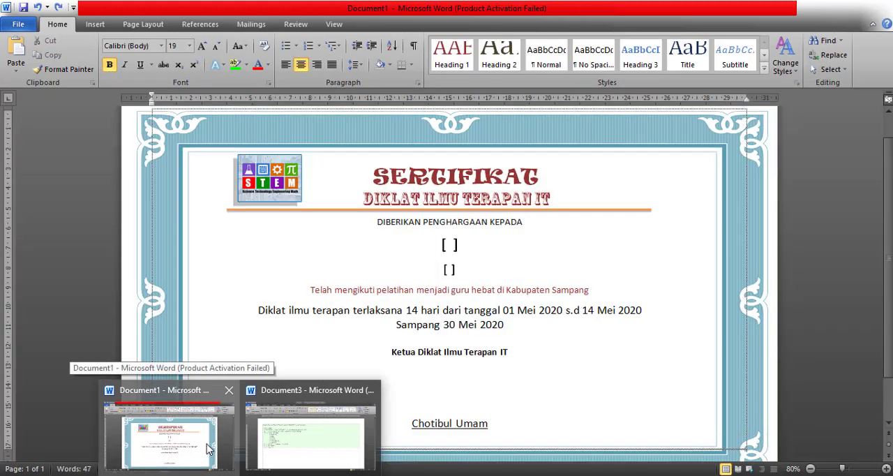
- Switch to Document1 in Word to view the certificate template, and return to the Excel workbook
{"action": "left_click", "coordinate": [208, 449]}
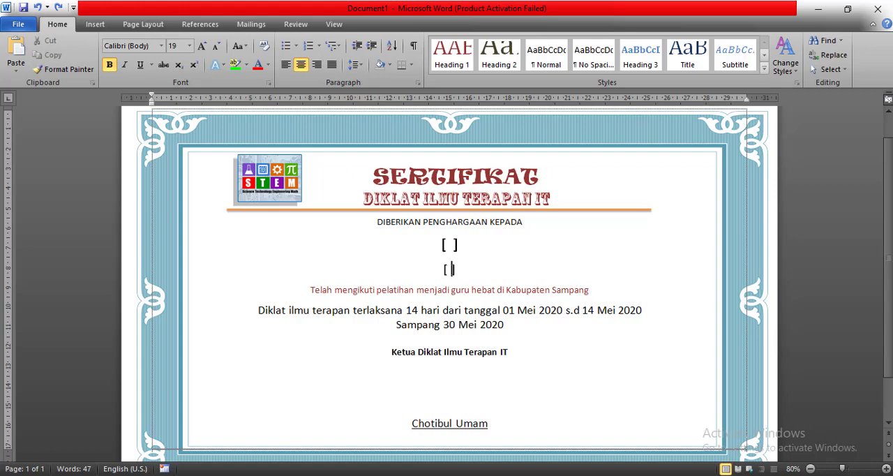
{"action": "left_click", "coordinate": [303, 418]}
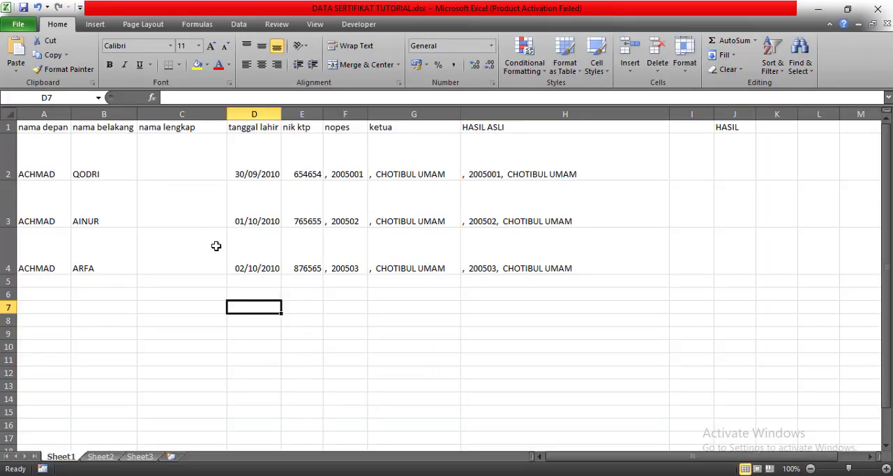
- Enter the formula =A2&B2 in C2 to join the first participant's nama depan and nama belakang
{"action": "left_click", "coordinate": [58, 152]}
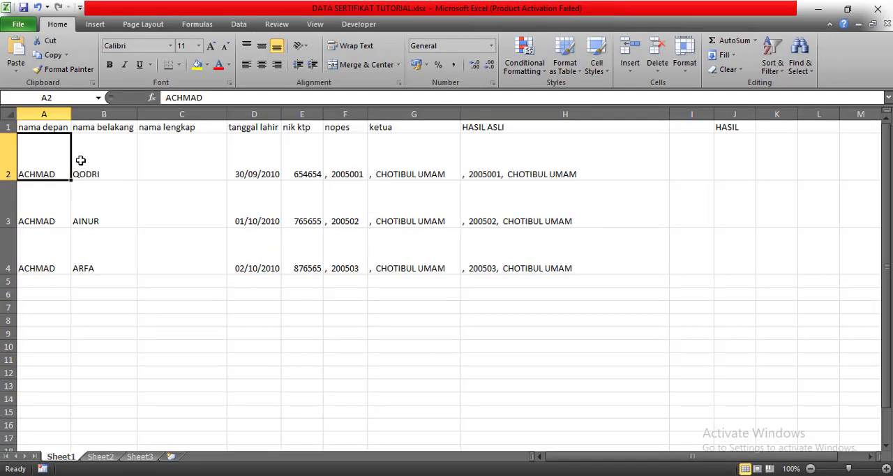
{"action": "left_click", "coordinate": [100, 164]}
{"action": "left_click", "coordinate": [59, 164]}
{"action": "left_click", "coordinate": [100, 171]}
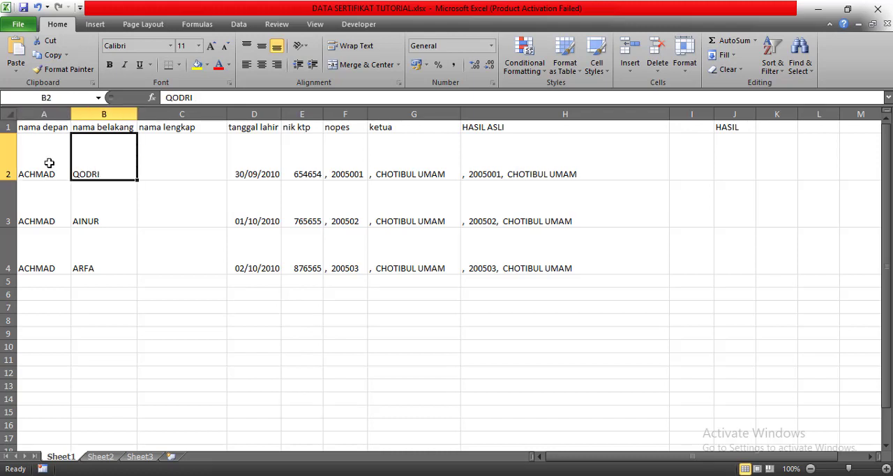
{"action": "left_click", "coordinate": [51, 163]}
{"action": "left_click", "coordinate": [89, 165]}
{"action": "left_click", "coordinate": [192, 172]}
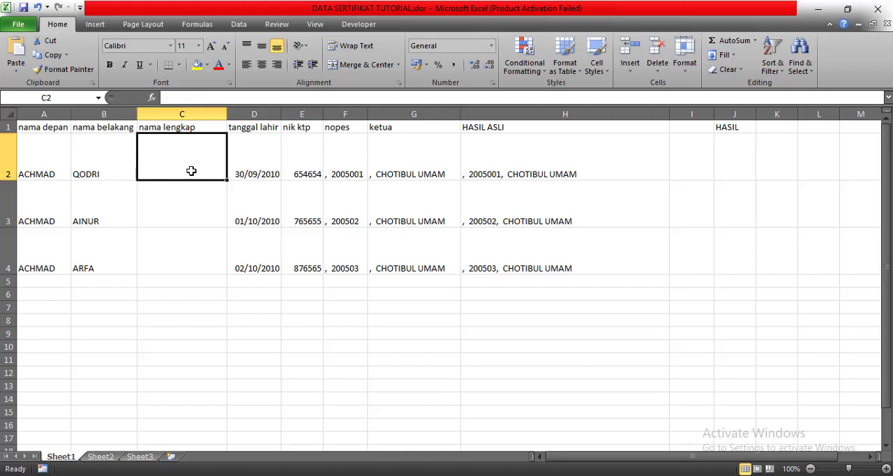
{"action": "type", "text": "="}
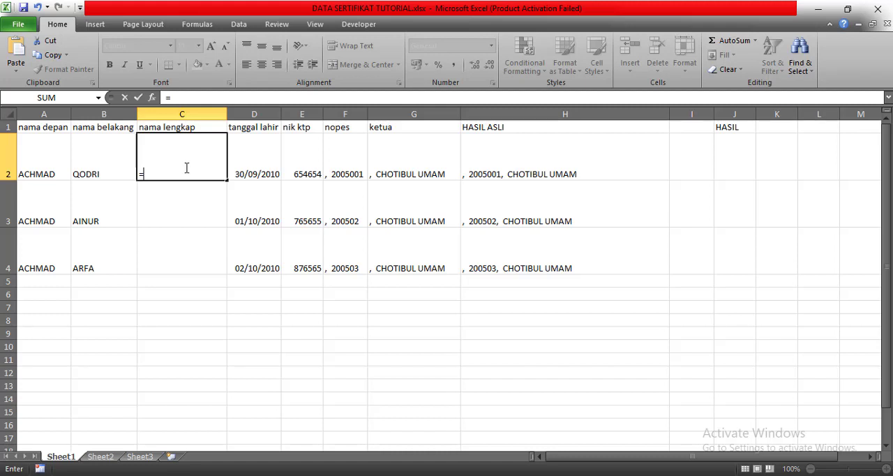
{"action": "left_click", "coordinate": [28, 170]}
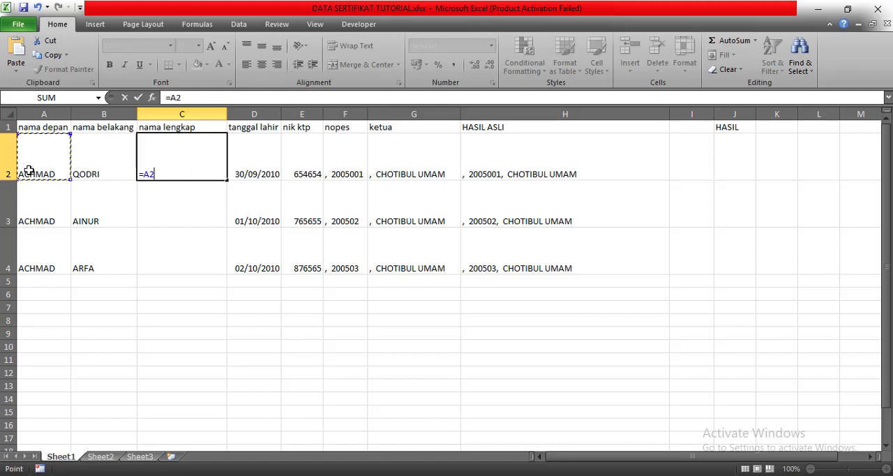
{"action": "type", "text": "&"}
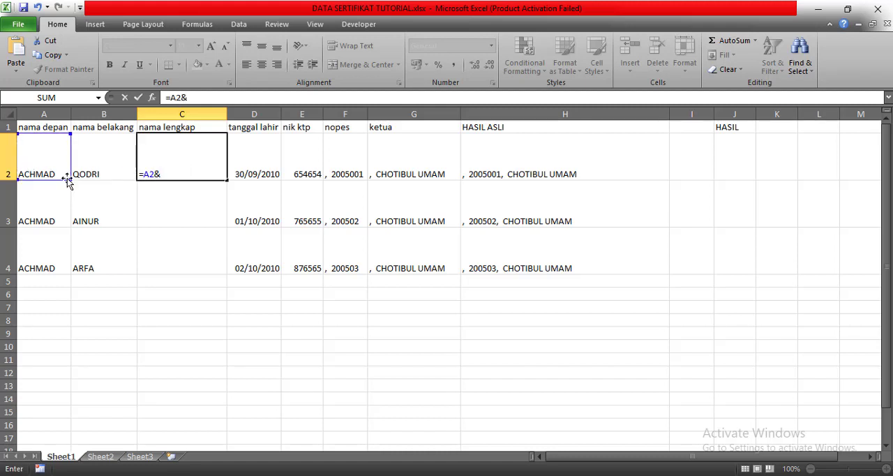
{"action": "left_click", "coordinate": [104, 168]}
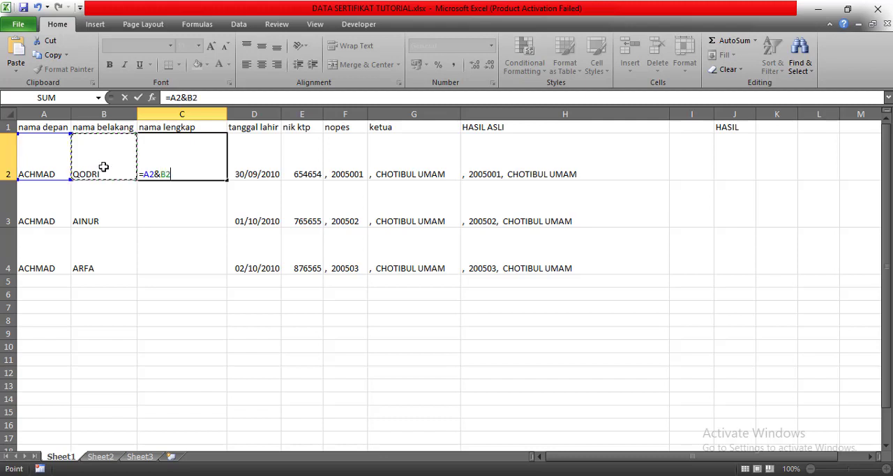
{"action": "key", "text": "Return"}
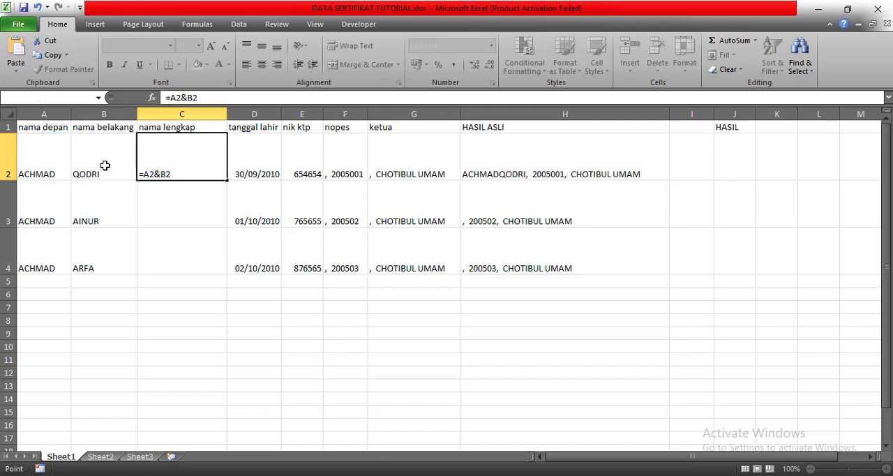
- Fill the nama lengkap formula from C2 down to C4
{"action": "left_click", "coordinate": [209, 160]}
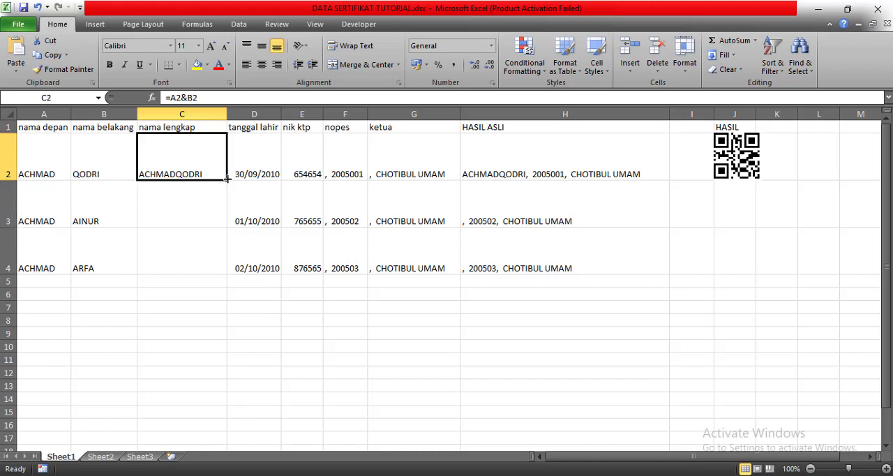
{"action": "left_click_drag", "start_coordinate": [227, 179], "coordinate": [212, 271]}
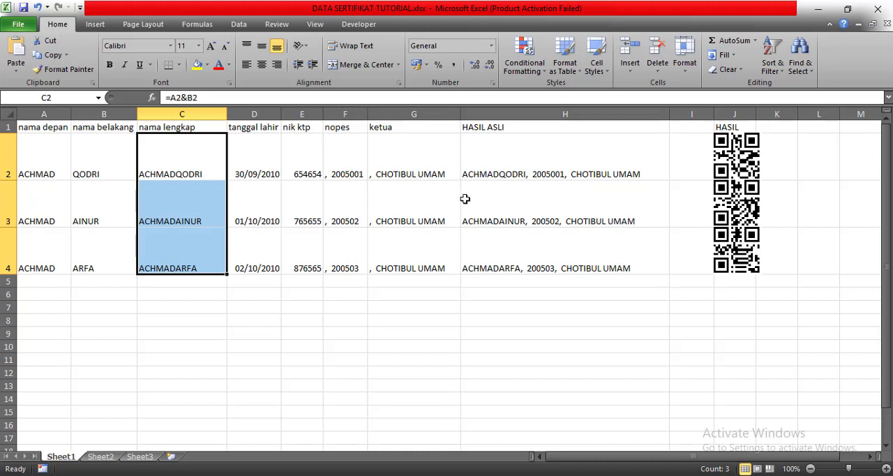
{"action": "left_click", "coordinate": [457, 306]}
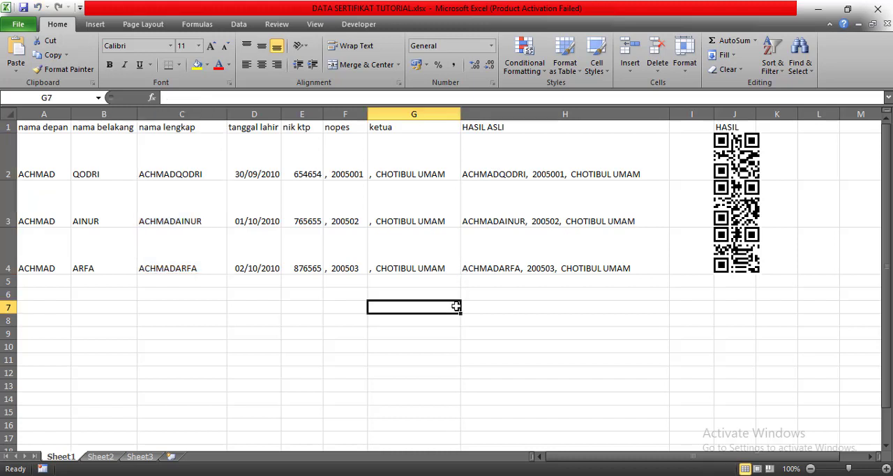
- Inspect the HASIL ASLI formula in H2 and clear the contents of H2:H4
{"action": "left_click", "coordinate": [484, 172]}
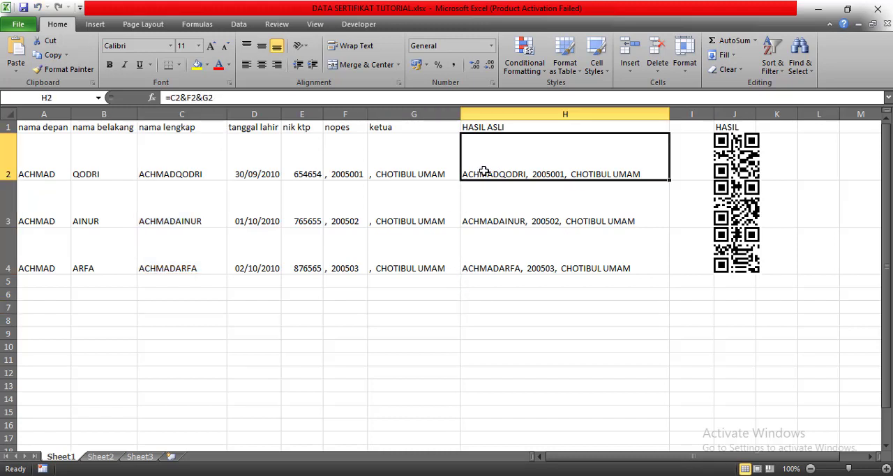
{"action": "left_click", "coordinate": [493, 323]}
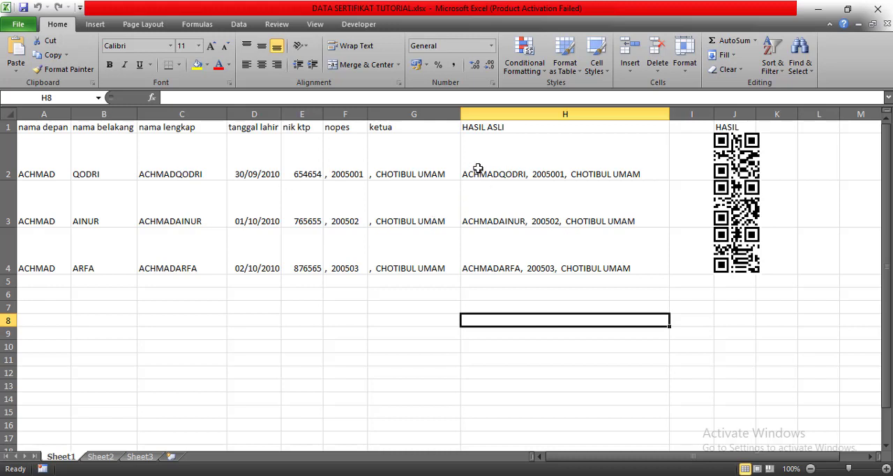
{"action": "left_click_drag", "start_coordinate": [477, 169], "coordinate": [473, 235]}
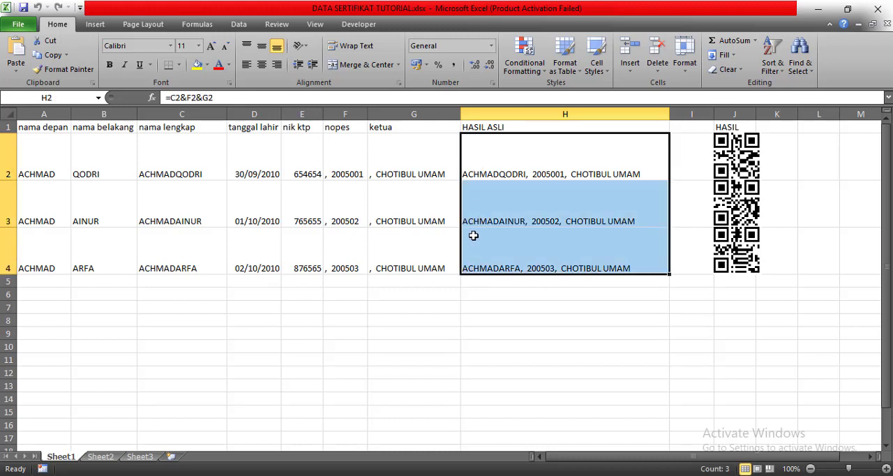
{"action": "key", "text": "Delete"}
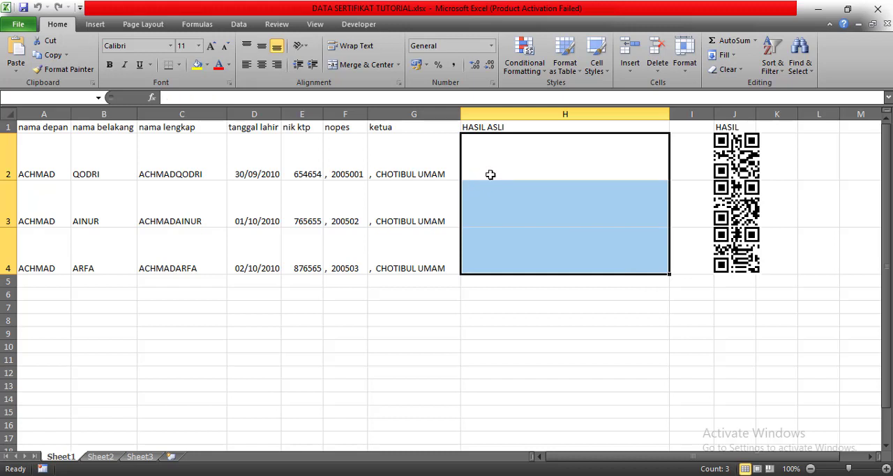
- Examine the nama lengkap, nopes and ketua cells as sources for the HASIL ASLI text, including the nopes values in F2:F4
{"action": "left_click", "coordinate": [481, 170]}
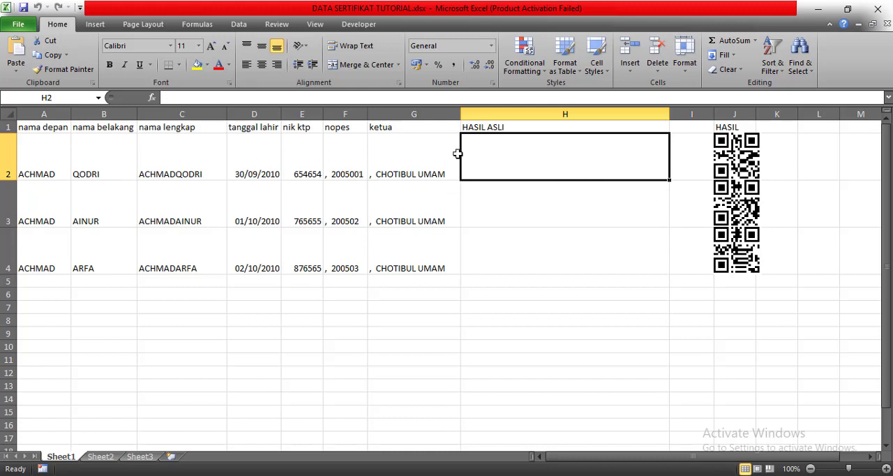
{"action": "left_click", "coordinate": [191, 195]}
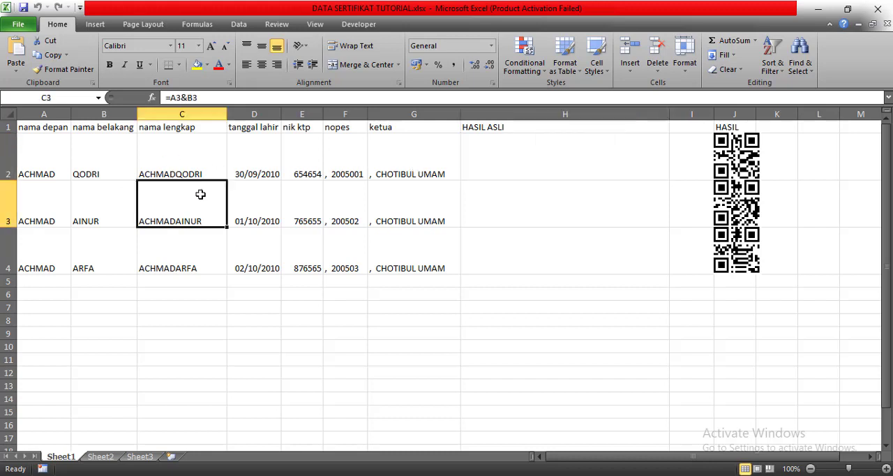
{"action": "left_click", "coordinate": [183, 161]}
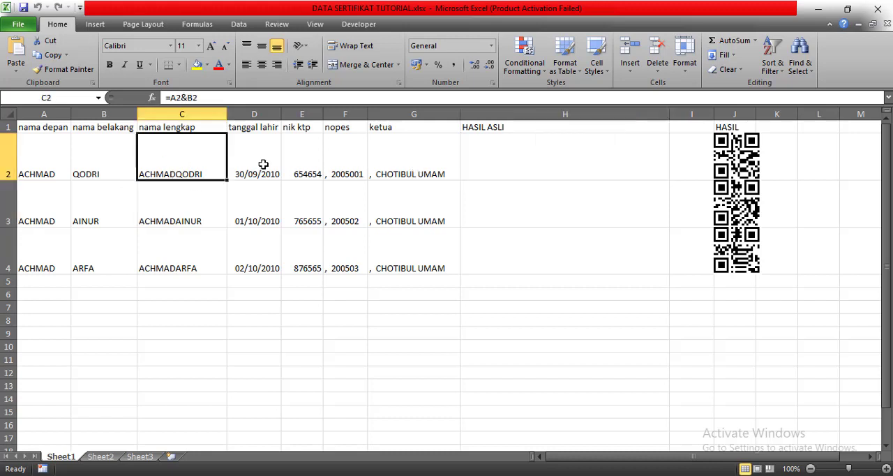
{"action": "left_click", "coordinate": [343, 170]}
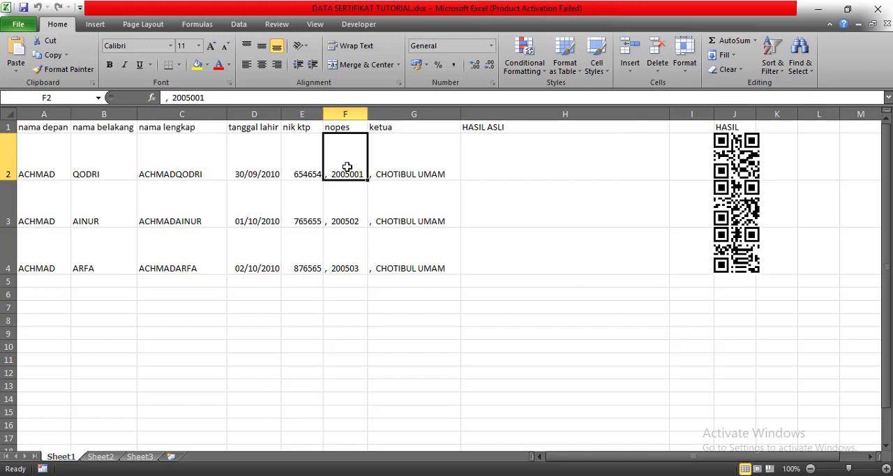
{"action": "left_click", "coordinate": [382, 166]}
{"action": "left_click", "coordinate": [492, 173]}
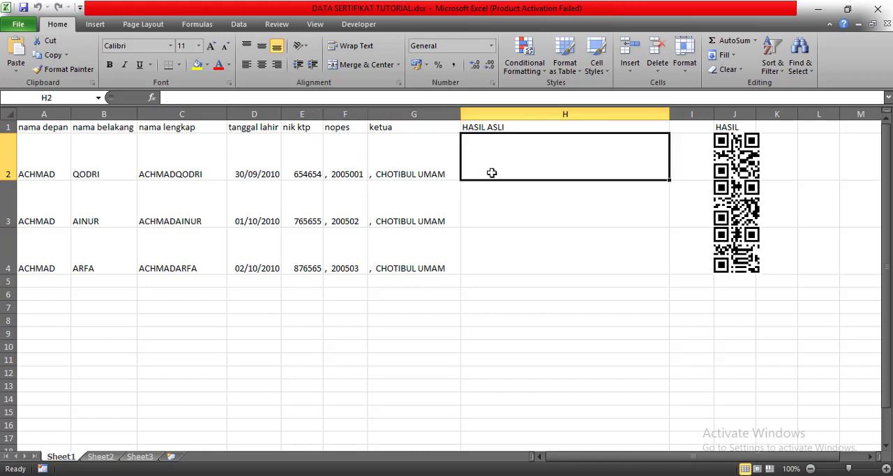
{"action": "type", "text": "="}
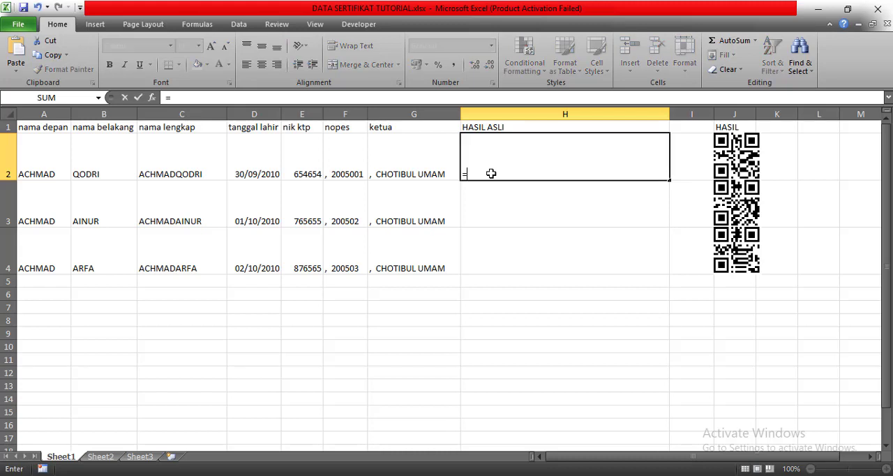
{"action": "key", "text": "Return"}
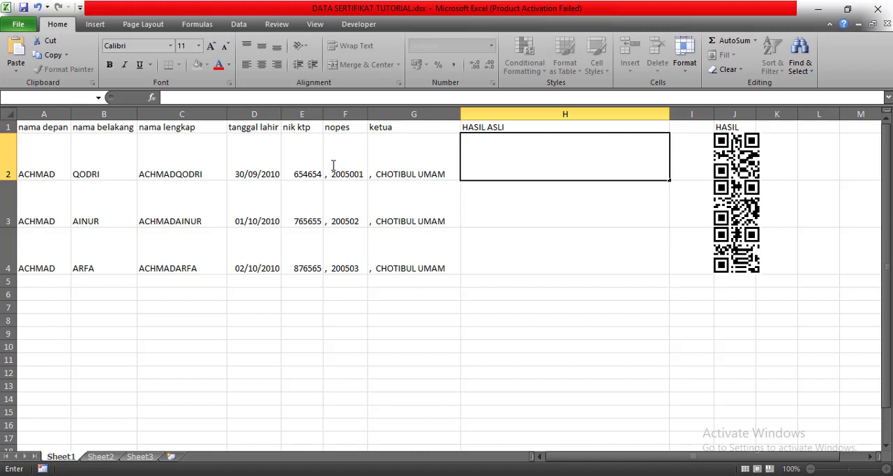
{"action": "left_click", "coordinate": [337, 170]}
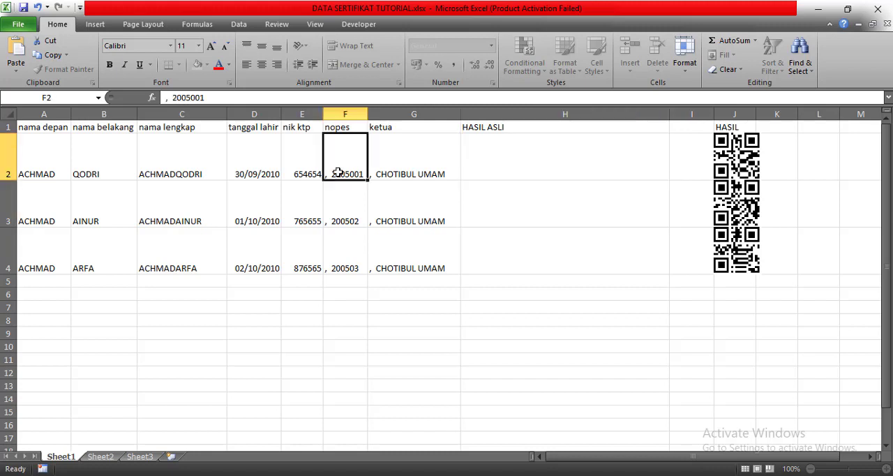
{"action": "left_click", "coordinate": [350, 218]}
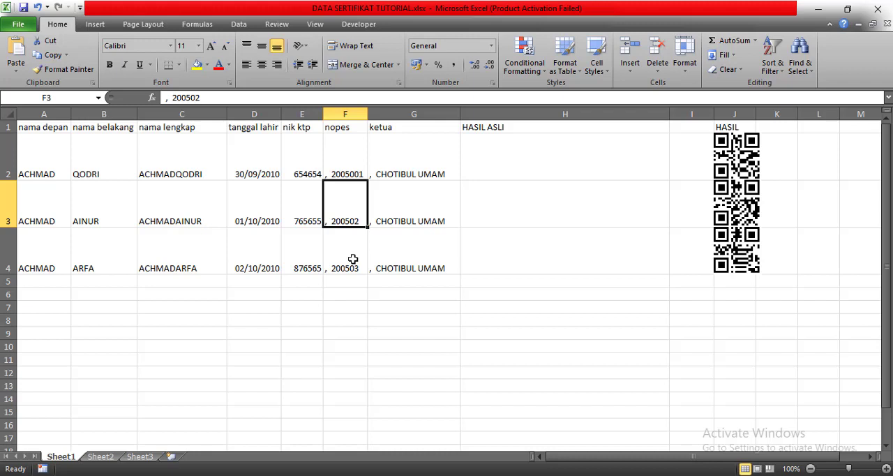
{"action": "left_click", "coordinate": [350, 162]}
{"action": "left_click", "coordinate": [346, 199]}
{"action": "left_click", "coordinate": [345, 251]}
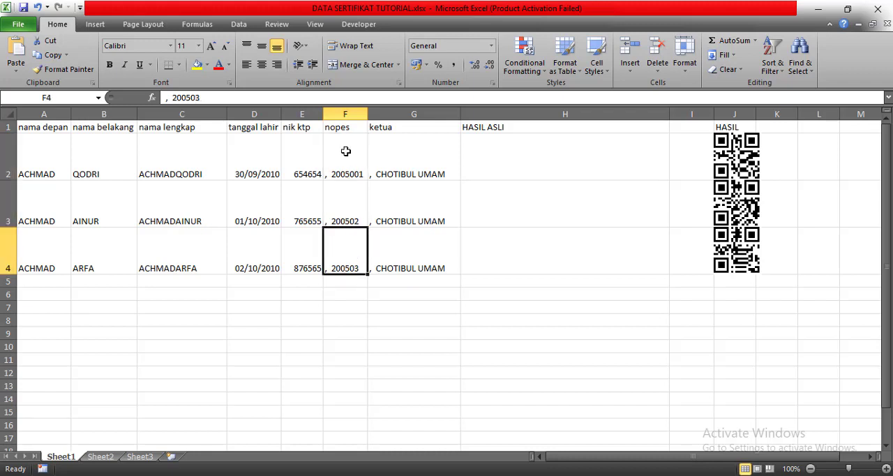
{"action": "left_click", "coordinate": [346, 158]}
- Enter the formula =C2&F2&G2 in H2 to combine nama lengkap, nopes and ketua, and fill it down to H4
{"action": "left_click", "coordinate": [493, 169]}
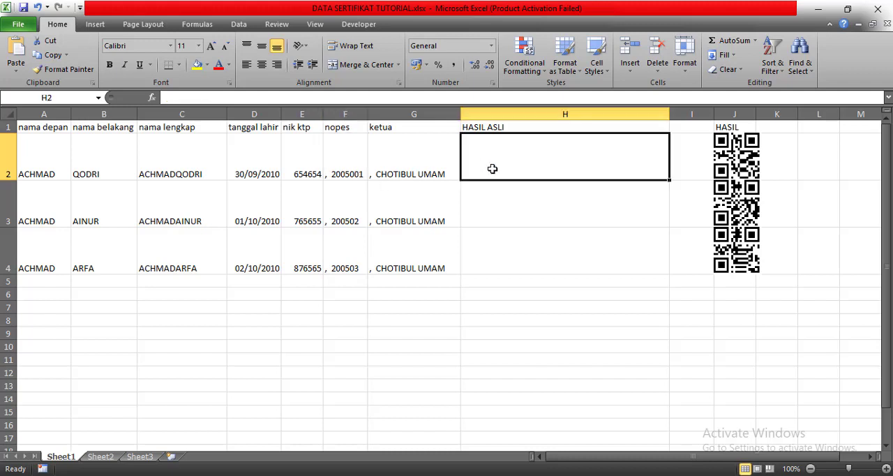
{"action": "type", "text": "="}
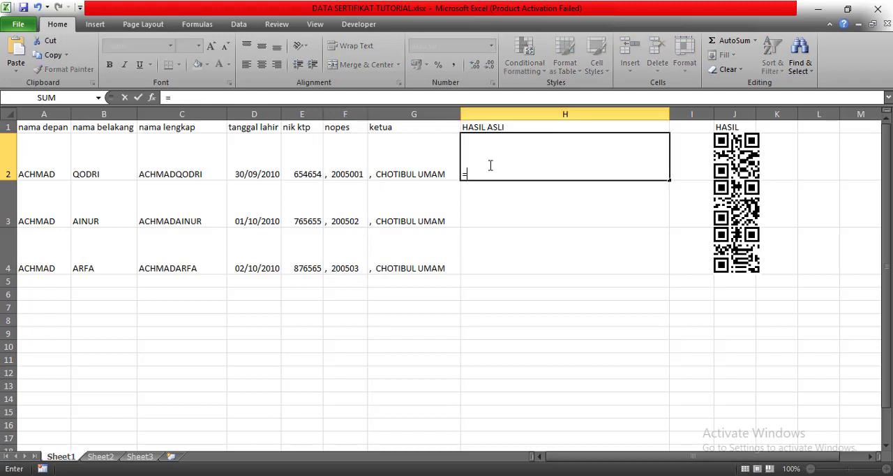
{"action": "left_click", "coordinate": [173, 161]}
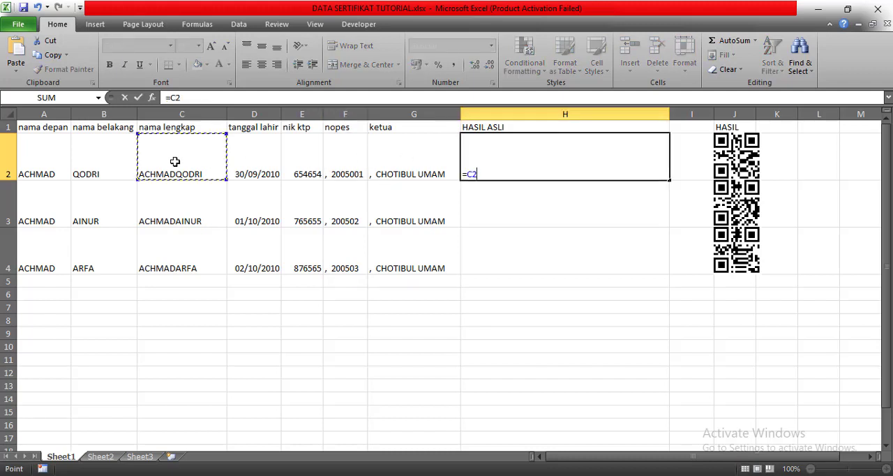
{"action": "type", "text": "&"}
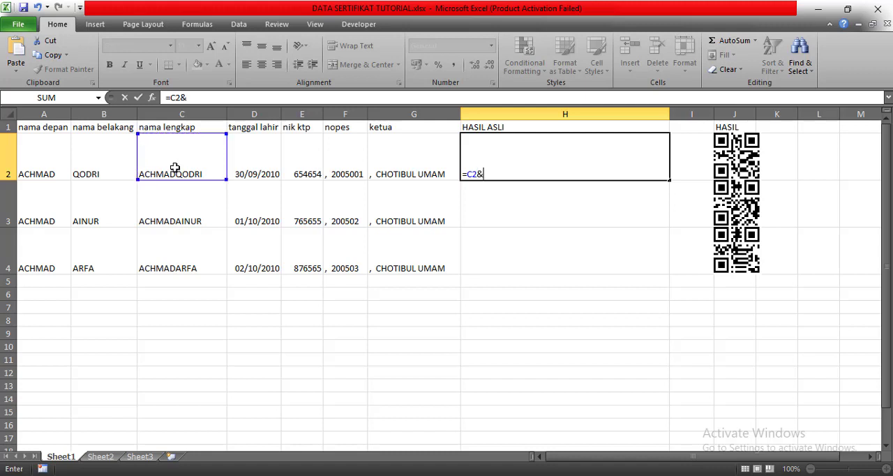
{"action": "left_click", "coordinate": [349, 158]}
{"action": "type", "text": "&"}
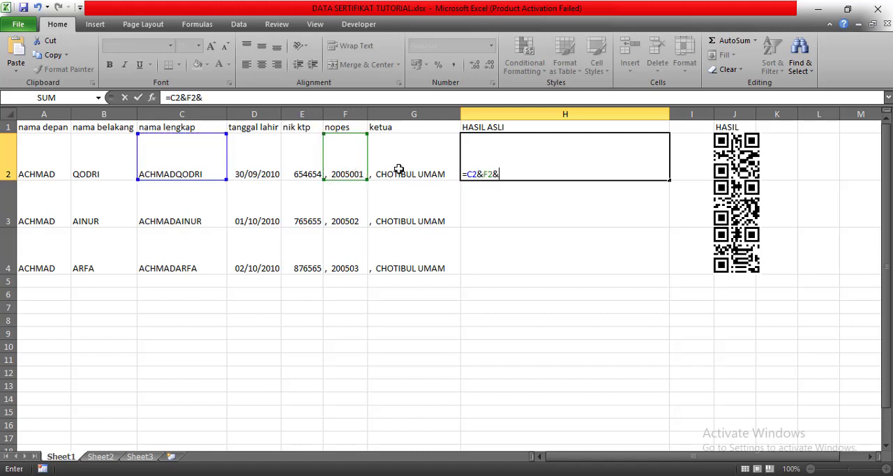
{"action": "left_click", "coordinate": [402, 168]}
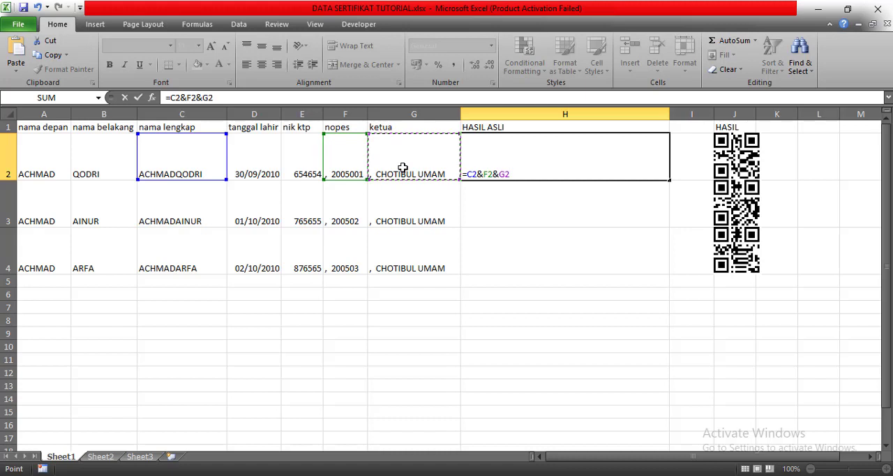
{"action": "key", "text": "Return"}
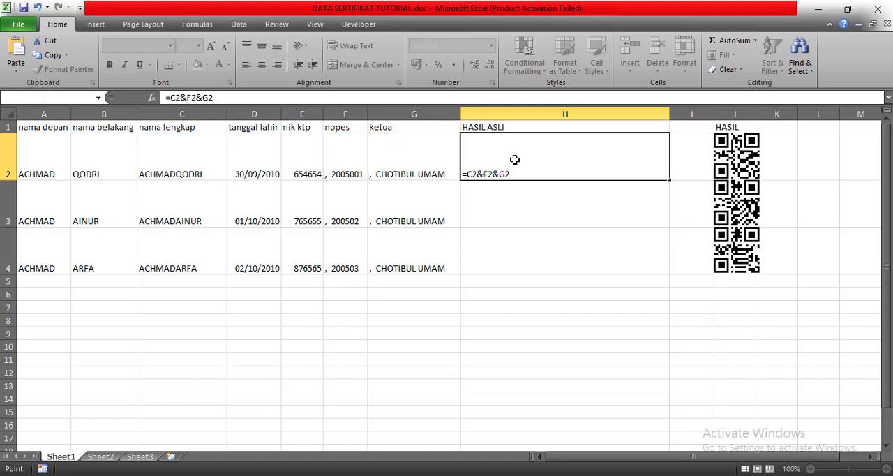
{"action": "key", "text": "Return"}
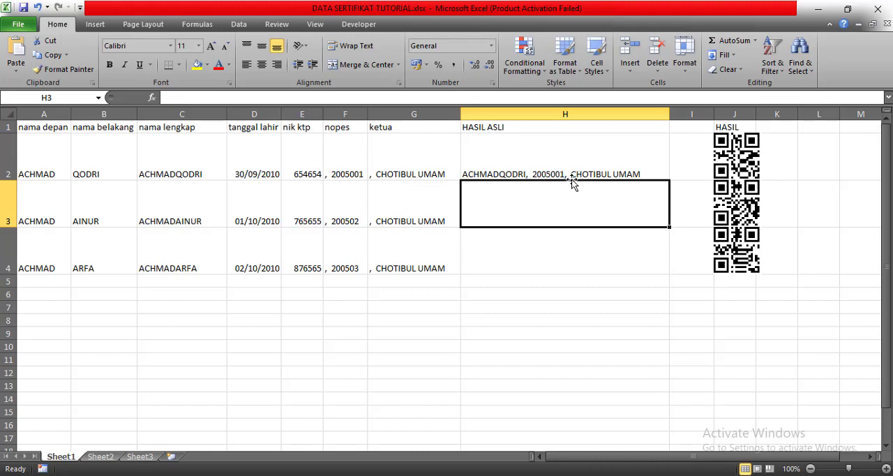
{"action": "left_click", "coordinate": [603, 173]}
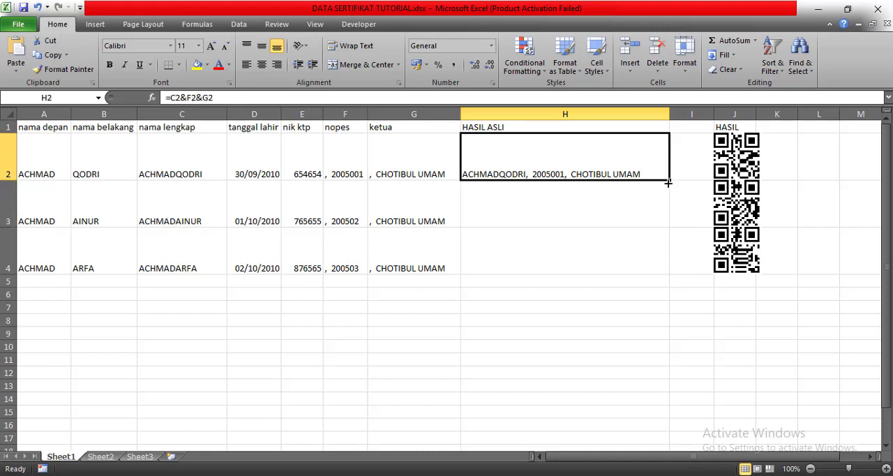
{"action": "left_click_drag", "start_coordinate": [668, 181], "coordinate": [667, 266]}
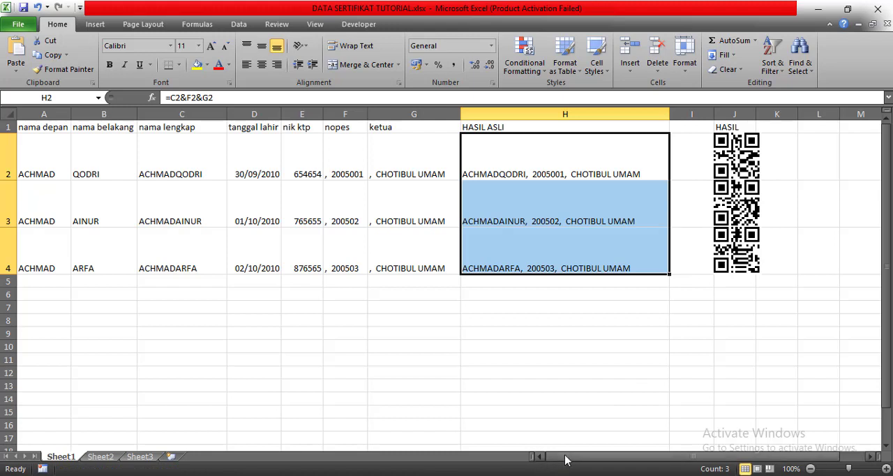
- Delete the three QR code images under the HASIL heading in J2:J4
{"action": "left_click_drag", "start_coordinate": [570, 458], "coordinate": [591, 458]}
{"action": "left_click", "coordinate": [687, 128]}
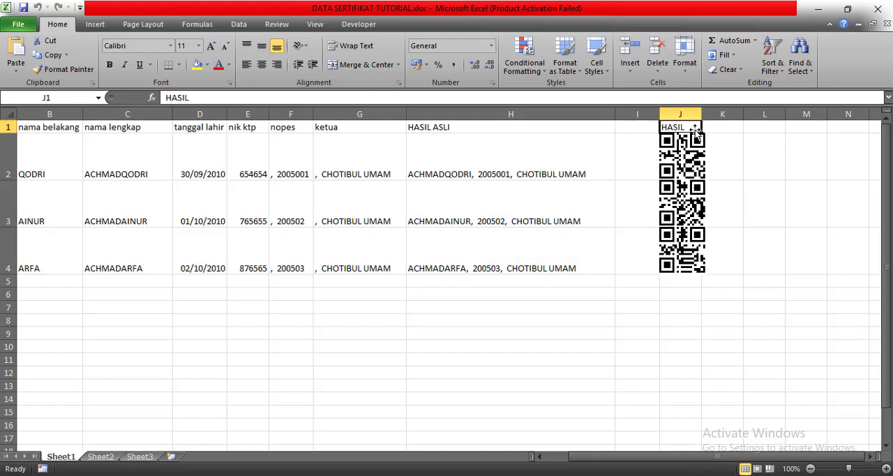
{"action": "left_click", "coordinate": [698, 166]}
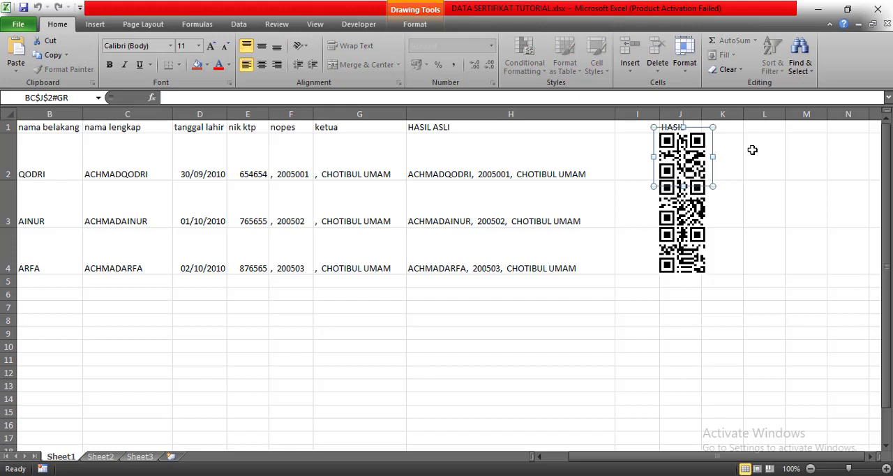
{"action": "key", "text": "Delete"}
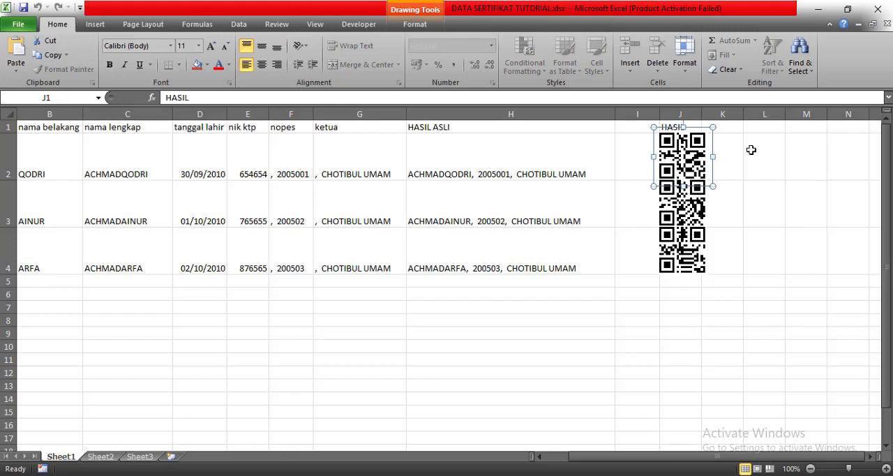
{"action": "left_click", "coordinate": [690, 188]}
{"action": "key", "text": "Delete"}
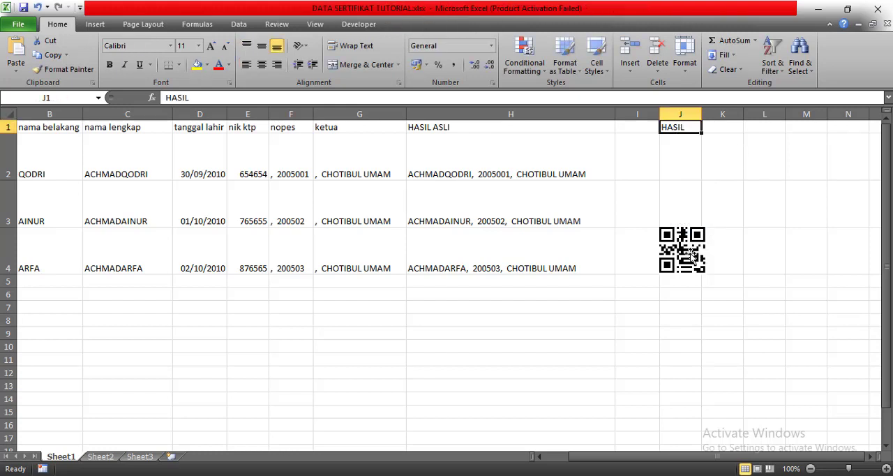
{"action": "left_click", "coordinate": [691, 247]}
{"action": "key", "text": "Delete"}
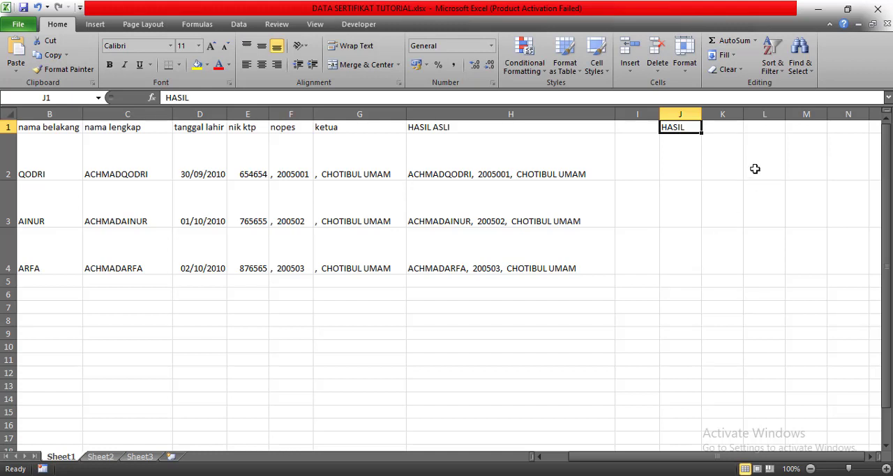
{"action": "left_click", "coordinate": [755, 168]}
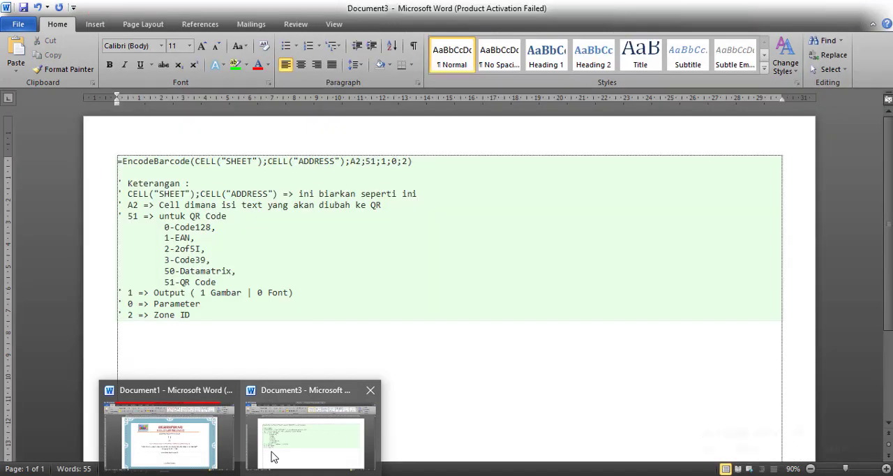
- Switch to Document3 in Word and examine the EncodeBarcode formula, highlighting the part before A2, and its parameter notes
{"action": "left_click", "coordinate": [272, 457]}
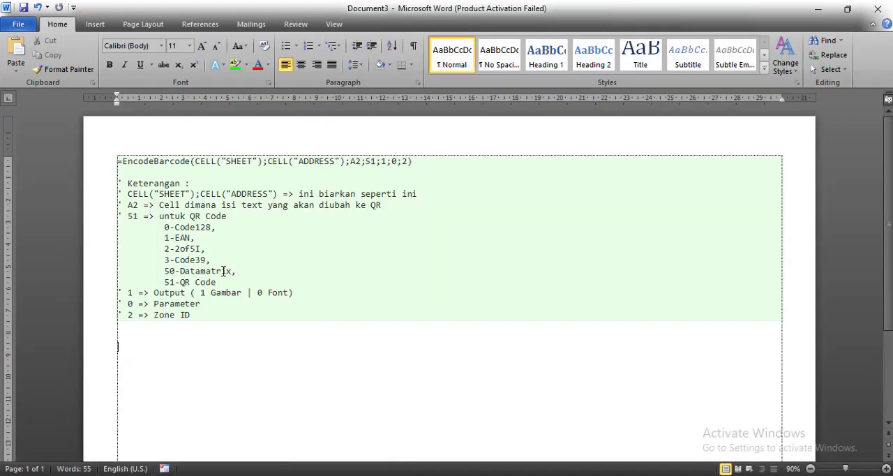
{"action": "scroll", "coordinate": [268, 288], "scroll_direction": "up", "scroll_amount": 2}
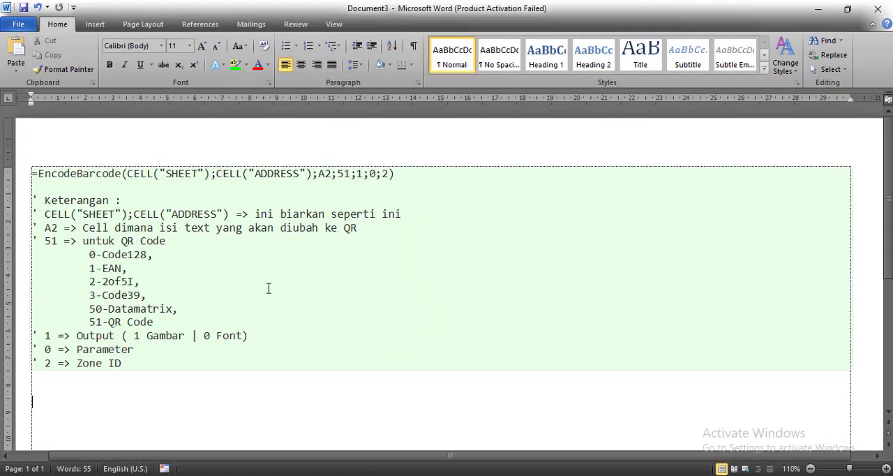
{"action": "scroll", "coordinate": [269, 288], "scroll_direction": "up", "scroll_amount": 2}
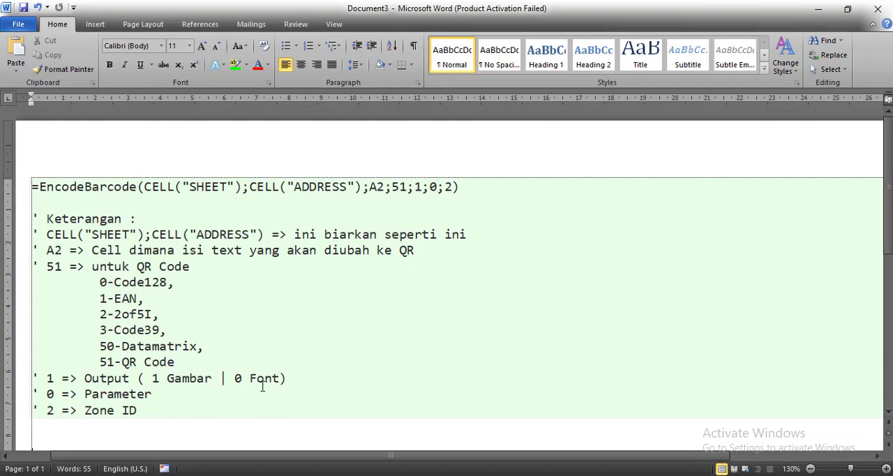
{"action": "left_click_drag", "start_coordinate": [248, 462], "coordinate": [216, 462]}
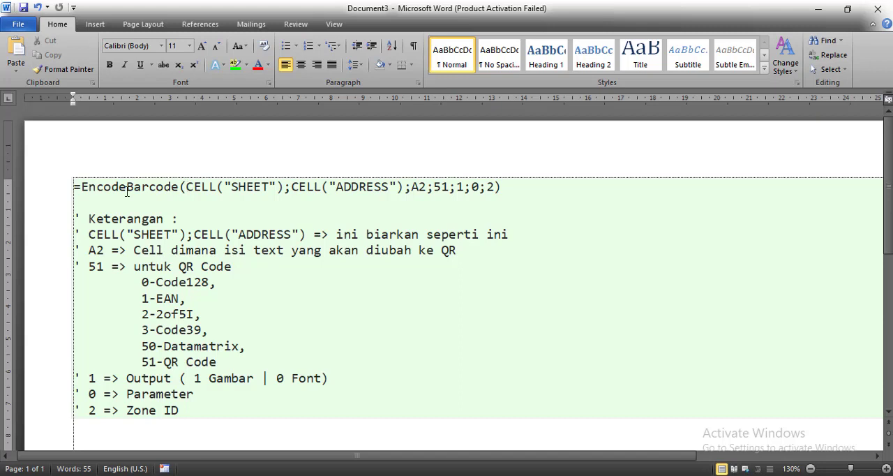
{"action": "left_click_drag", "start_coordinate": [76, 187], "coordinate": [413, 188]}
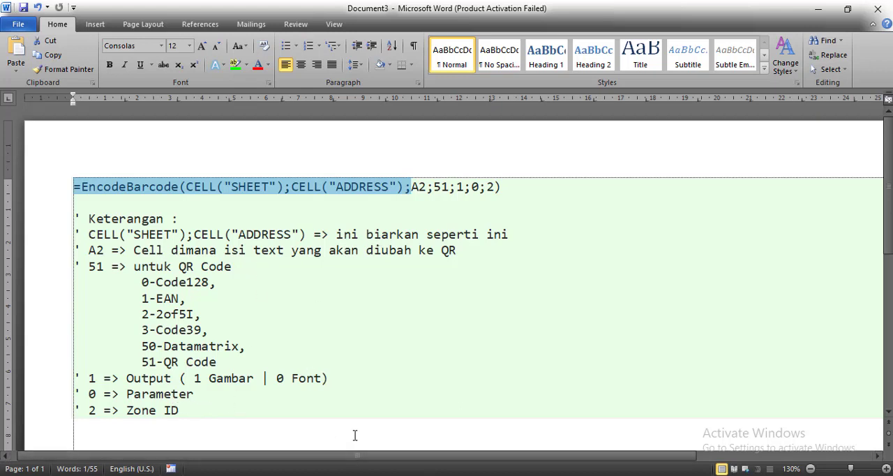
- Switch to the DATA SERTIFIKAT TUTORIAL workbook in Excel and clear the old EncodeBarcode formula in J2, leaving only the equals sign
{"action": "left_click", "coordinate": [311, 475]}
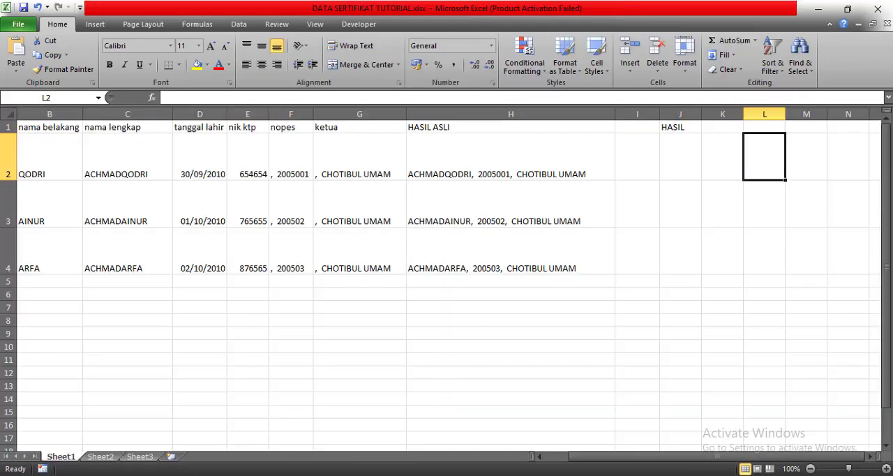
{"action": "left_click", "coordinate": [675, 171]}
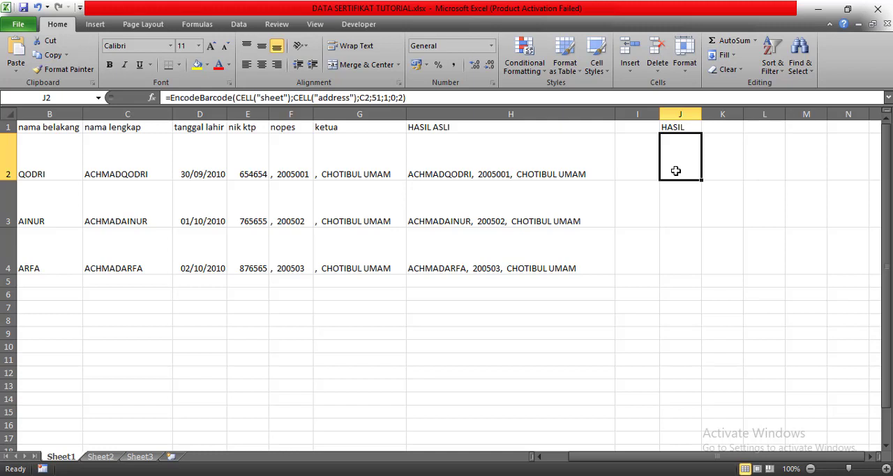
{"action": "double_click", "coordinate": [677, 170]}
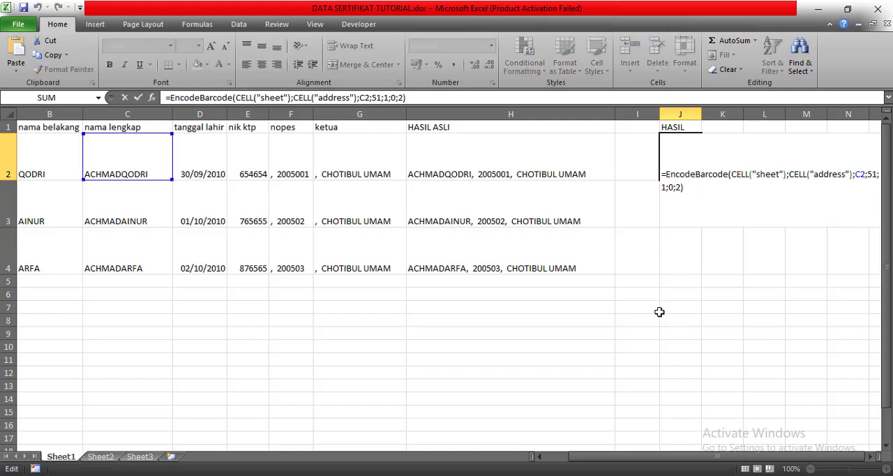
{"action": "left_click", "coordinate": [871, 457]}
{"action": "left_click", "coordinate": [870, 457]}
{"action": "left_click", "coordinate": [871, 456]}
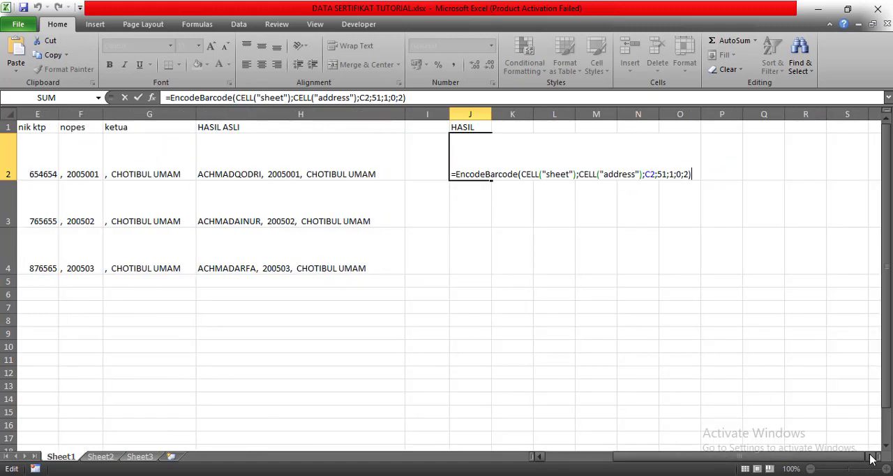
{"action": "left_click", "coordinate": [871, 457]}
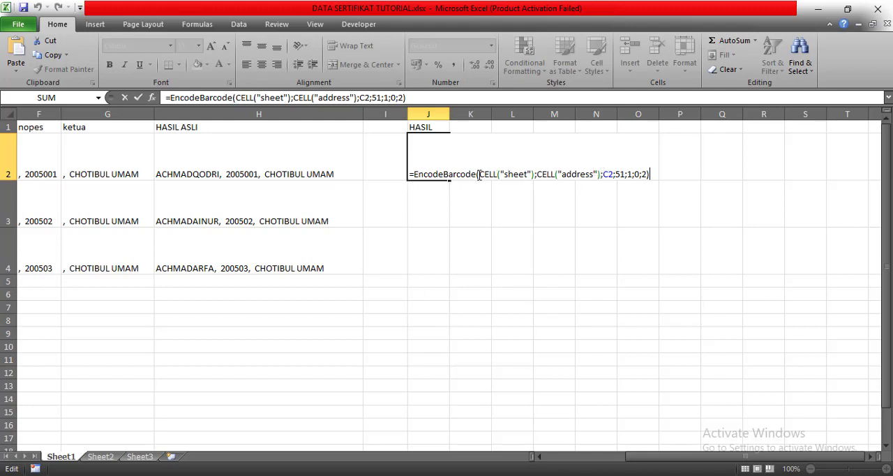
{"action": "left_click_drag", "start_coordinate": [477, 174], "coordinate": [654, 181]}
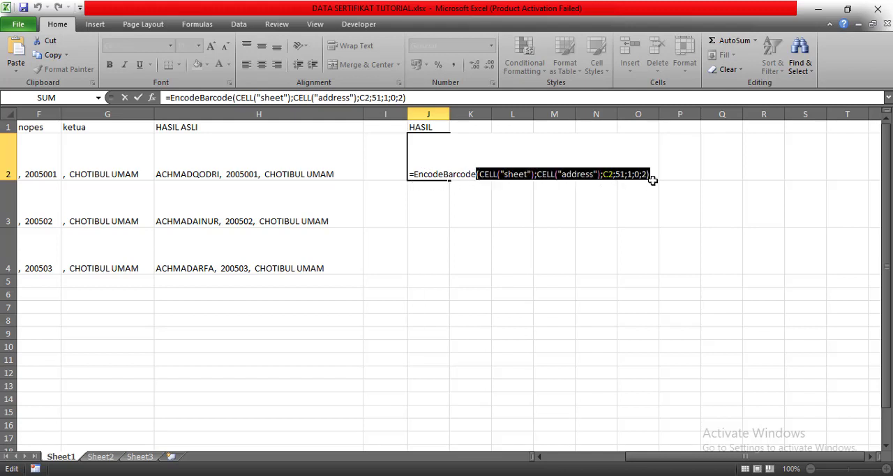
{"action": "key", "text": "BackSpace"}
{"action": "key", "text": "BackSpace"}
{"action": "key", "text": "BackSpace"}
{"action": "key", "text": "BackSpace"}
{"action": "key", "text": "BackSpace"}
{"action": "key", "text": "BackSpace"}
{"action": "key", "text": "BackSpace"}
{"action": "key", "text": "BackSpace"}
{"action": "key", "text": "BackSpace"}
{"action": "key", "text": "BackSpace"}
{"action": "key", "text": "BackSpace"}
{"action": "key", "text": "BackSpace"}
{"action": "key", "text": "BackSpace"}
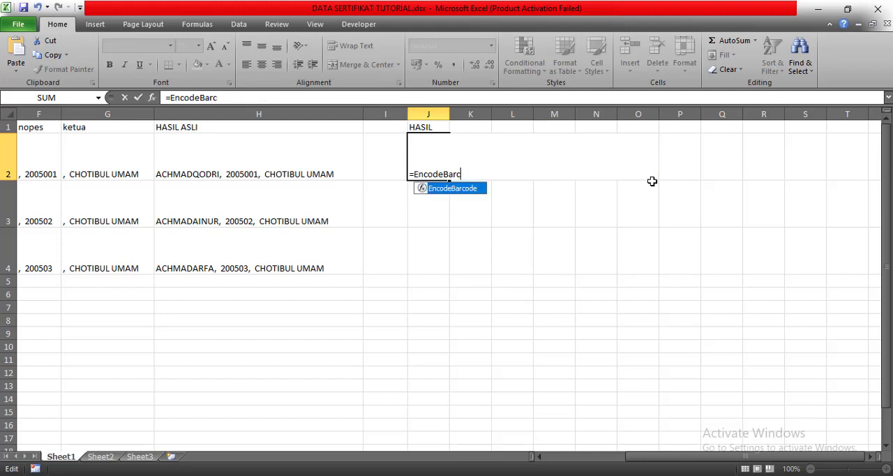
{"action": "key", "text": "BackSpace"}
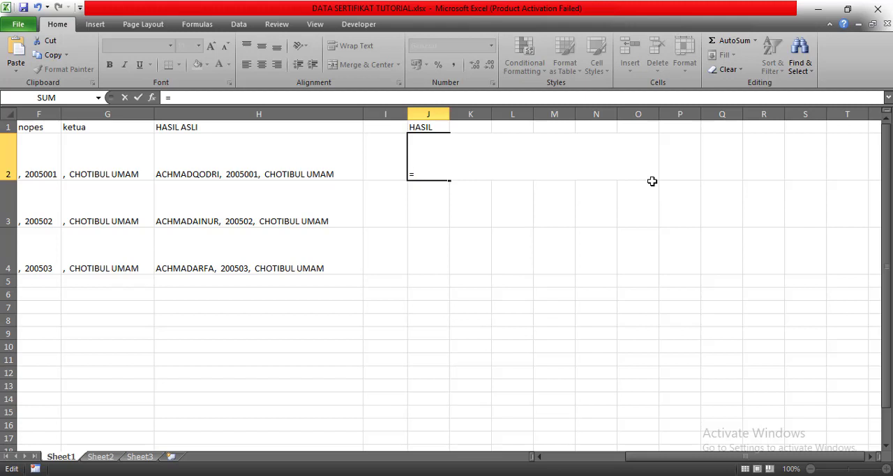
- Start the J2 formula with EncodeBarcode and a nested CELL function, ending with an opening quotation mark for its info type
{"action": "type", "text": "EN"}
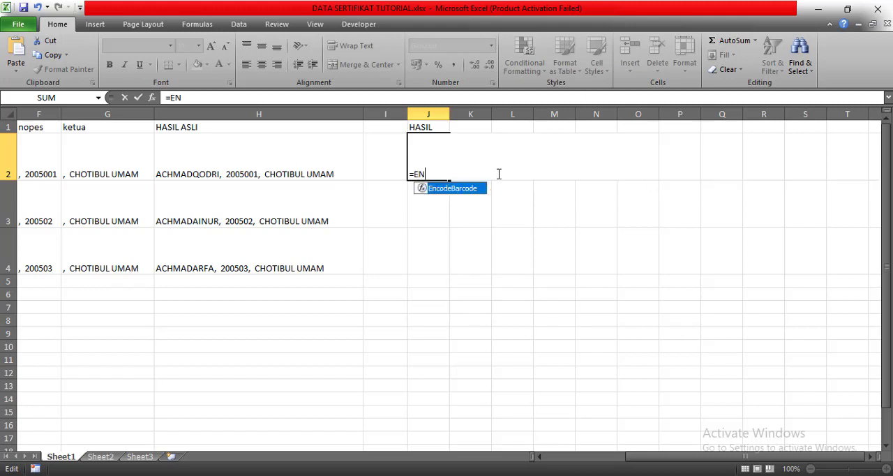
{"action": "double_click", "coordinate": [447, 190]}
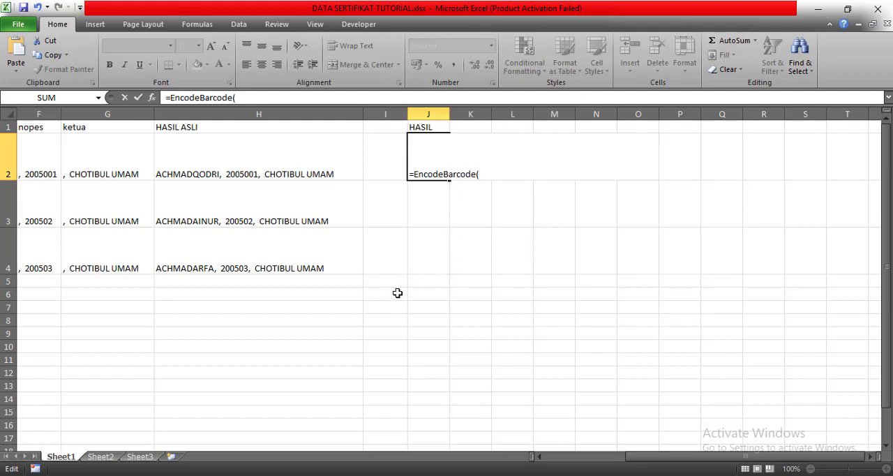
{"action": "mouse_move", "coordinate": [242, 460]}
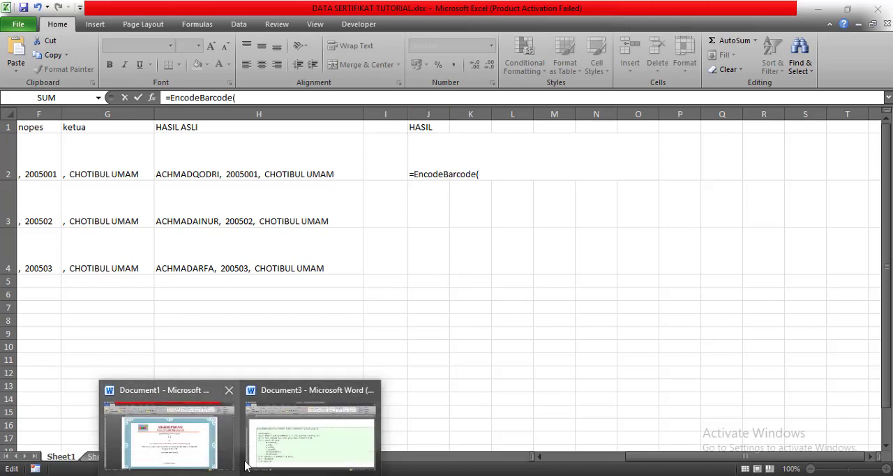
{"action": "mouse_move", "coordinate": [285, 463]}
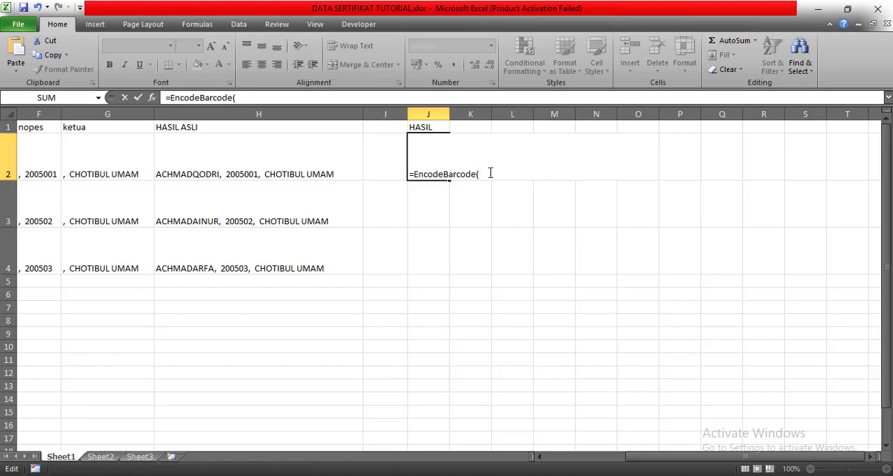
{"action": "type", "text": "CE"}
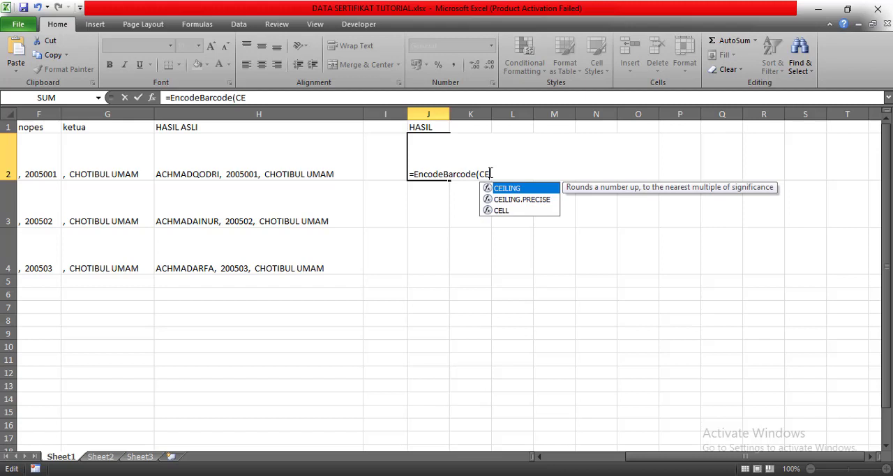
{"action": "double_click", "coordinate": [500, 210]}
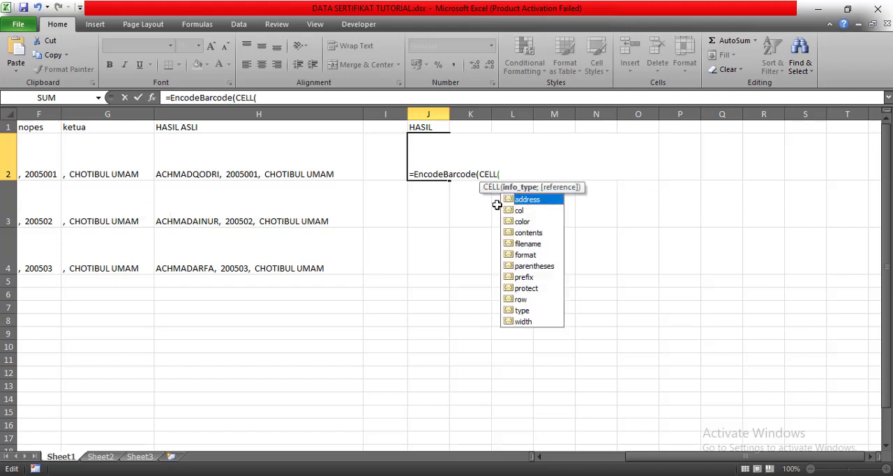
{"action": "type", "text": "\""}
{"action": "type", "text": "SHEET"}
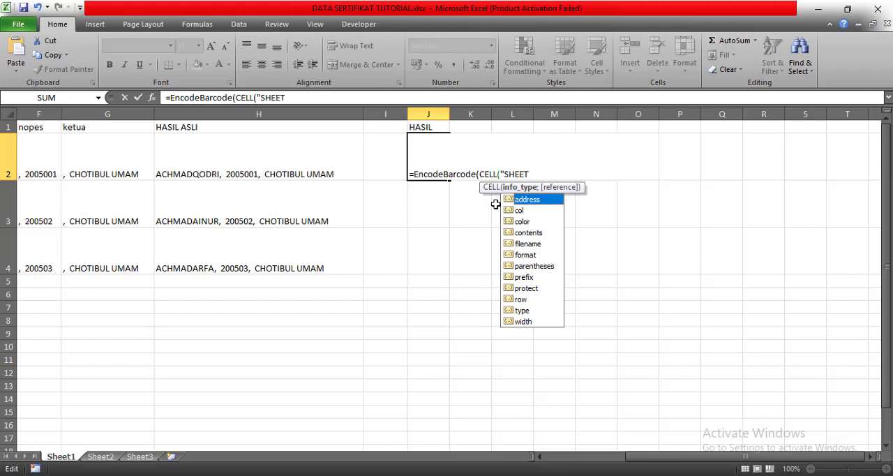
{"action": "key", "text": "BackSpace"}
{"action": "key", "text": "BackSpace"}
{"action": "key", "text": "BackSpace"}
{"action": "key", "text": "BackSpace"}
{"action": "key", "text": "BackSpace"}
- Complete the first argument in J2 as CELL("sheet") and add CELL("address") as the second argument, followed by a semicolon
{"action": "type", "text": "sh"}
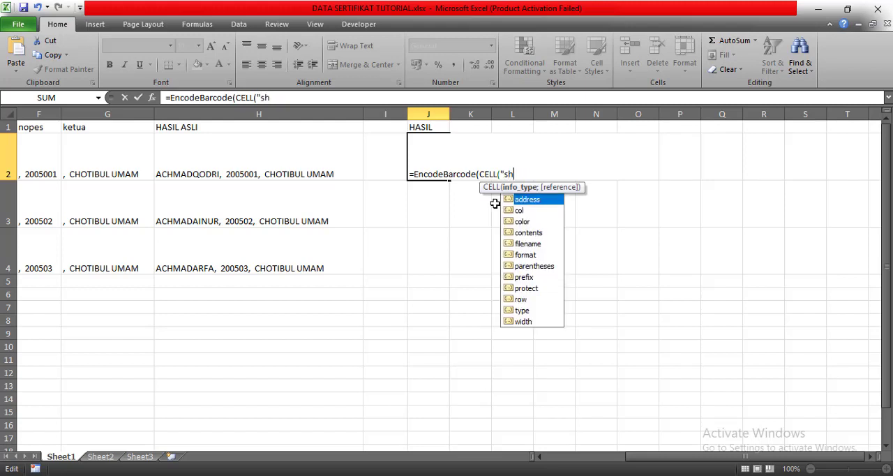
{"action": "type", "text": "eet\")"}
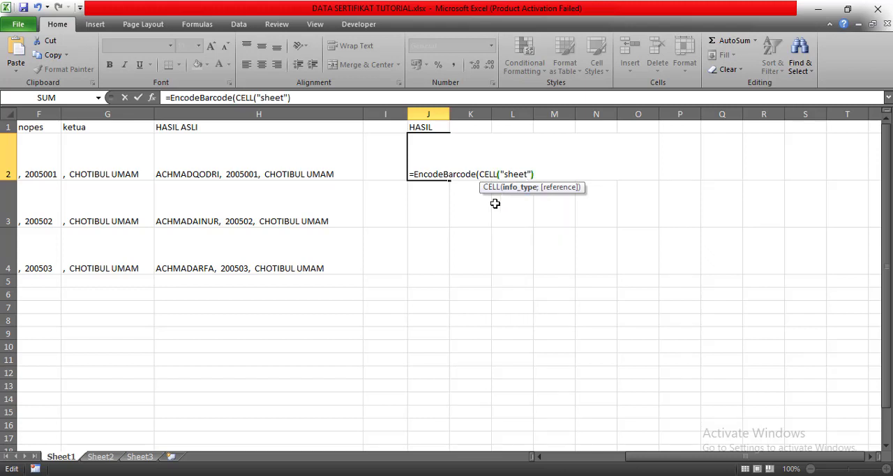
{"action": "type", "text": ";c"}
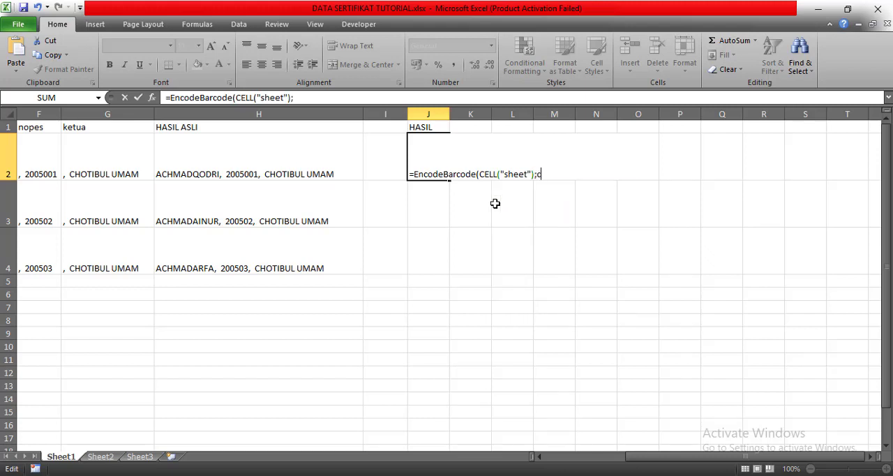
{"action": "type", "text": "el"}
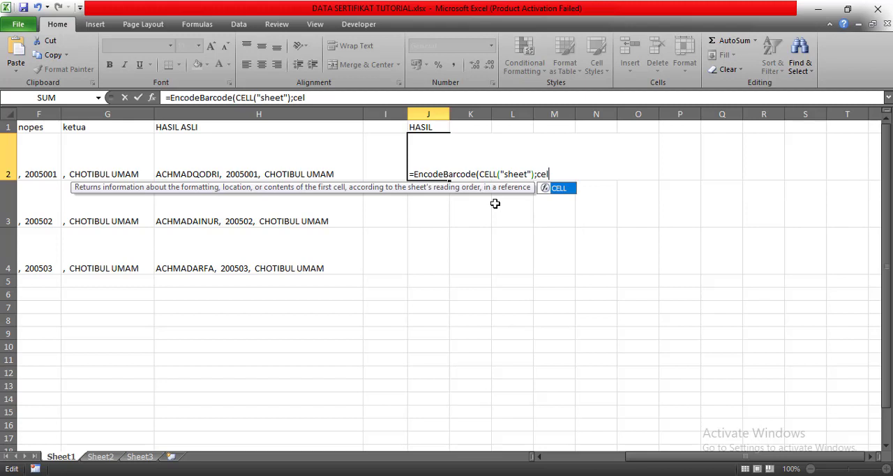
{"action": "double_click", "coordinate": [559, 190]}
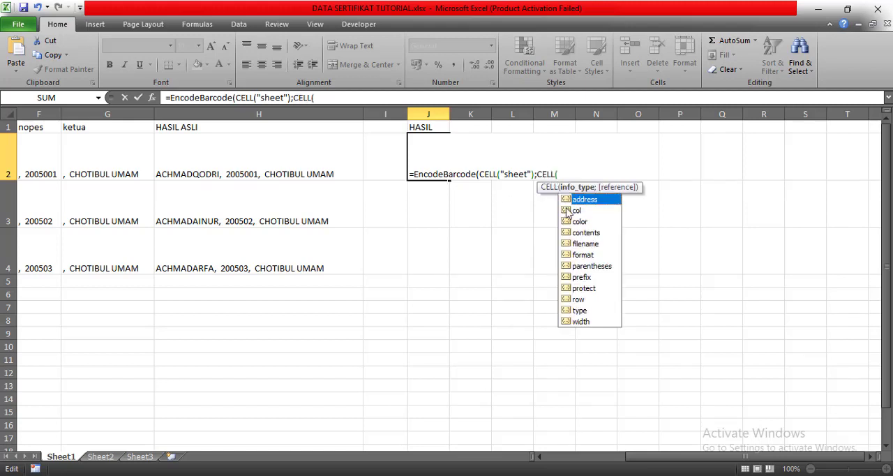
{"action": "double_click", "coordinate": [584, 200]}
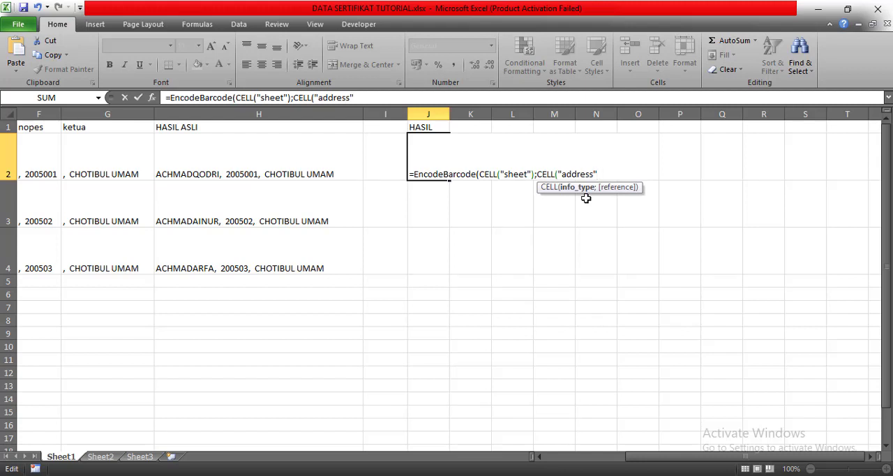
{"action": "type", "text": ");"}
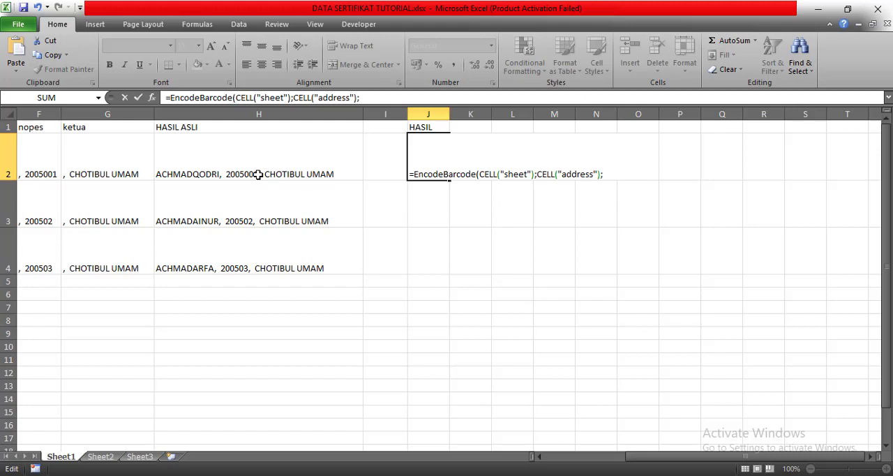
- Reference H2 as the text to encode, finish the J2 formula with the parameters 51;1;0;2, and confirm it
{"action": "left_click", "coordinate": [258, 175]}
{"action": "type", "text": ";"}
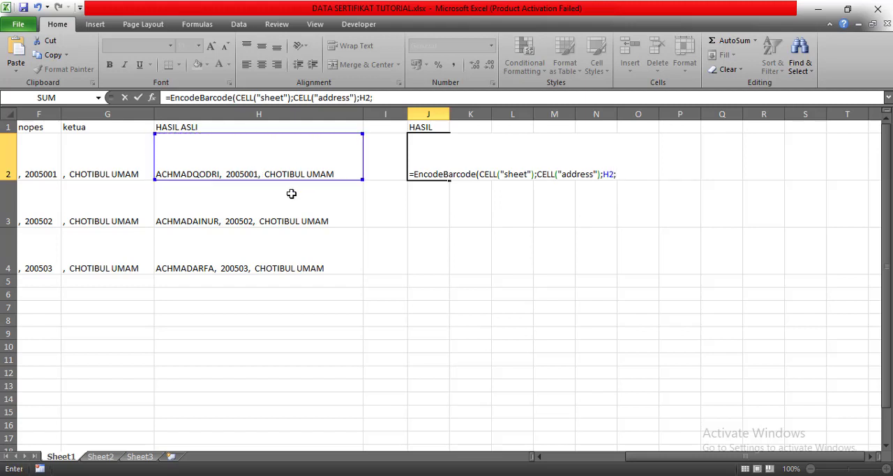
{"action": "type", "text": "51;"}
{"action": "mouse_move", "coordinate": [274, 449]}
{"action": "type", "text": "1;0;2"}
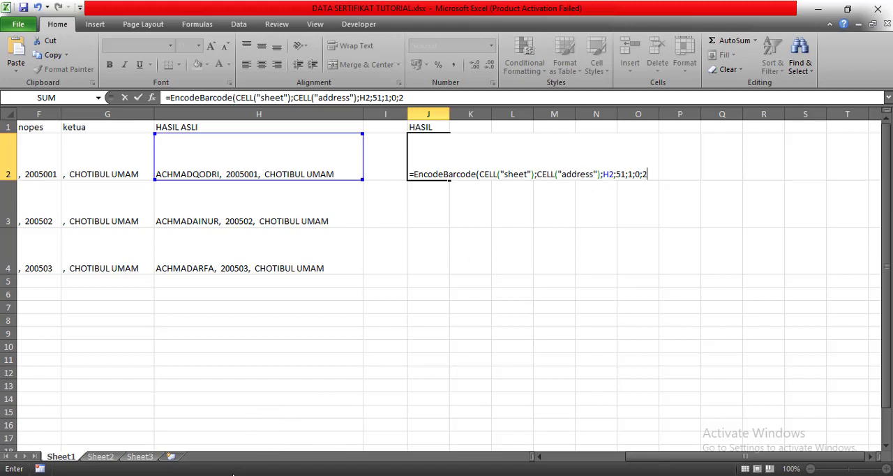
{"action": "left_click", "coordinate": [293, 445]}
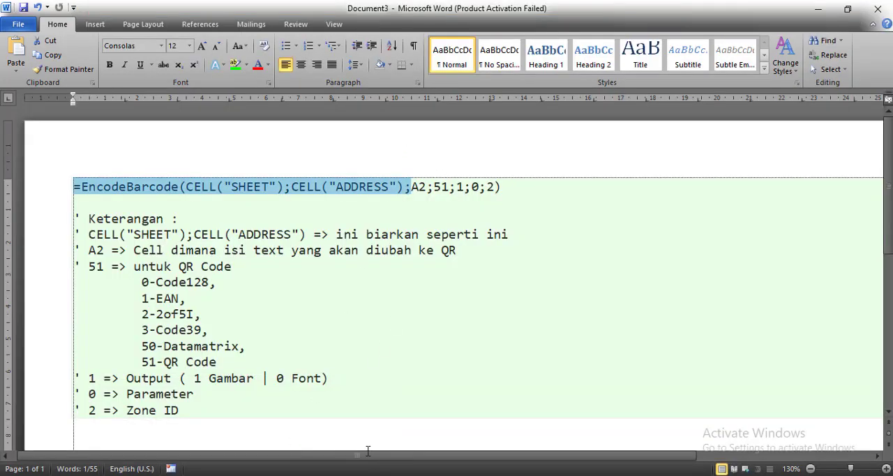
{"action": "key", "text": "alt+Tab"}
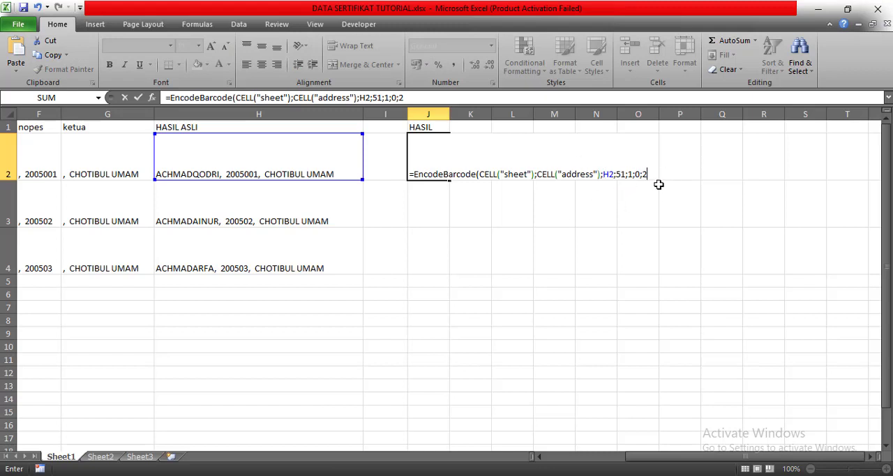
{"action": "type", "text": ")"}
{"action": "key", "text": "Return"}
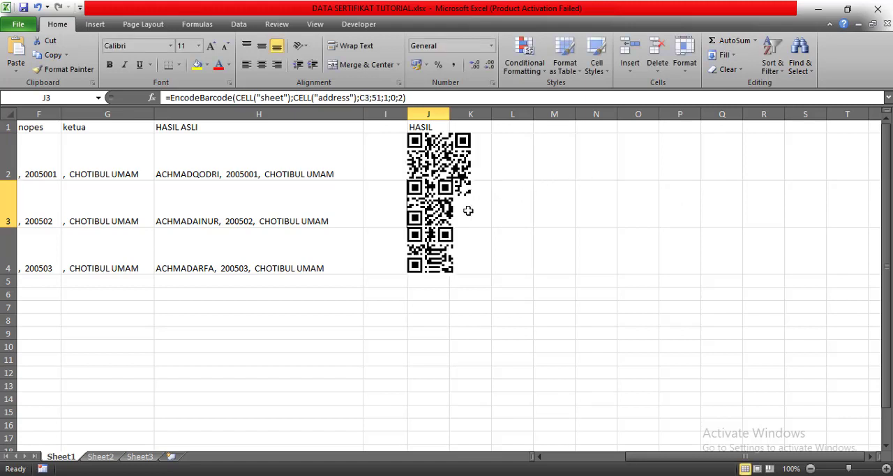
- Move the three QR codes out of column J, two to around columns M to O and the J4 code to around K7
{"action": "left_click", "coordinate": [442, 159]}
{"action": "left_click_drag", "start_coordinate": [439, 160], "coordinate": [619, 180]}
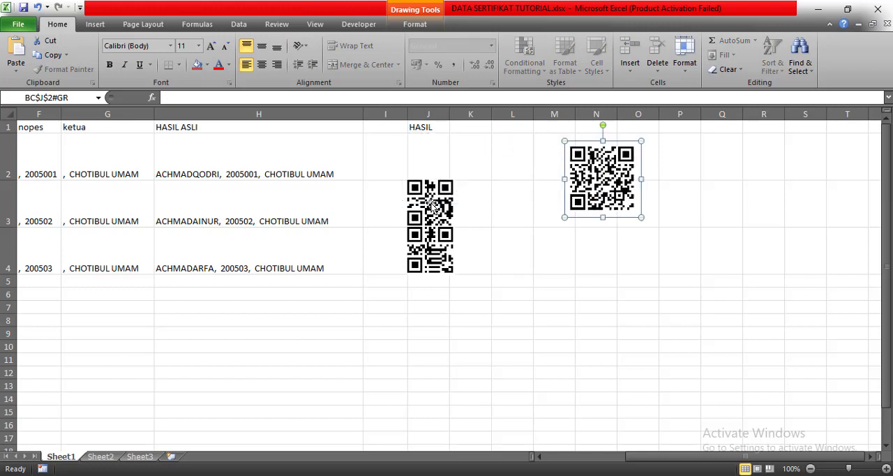
{"action": "left_click_drag", "start_coordinate": [432, 204], "coordinate": [576, 233]}
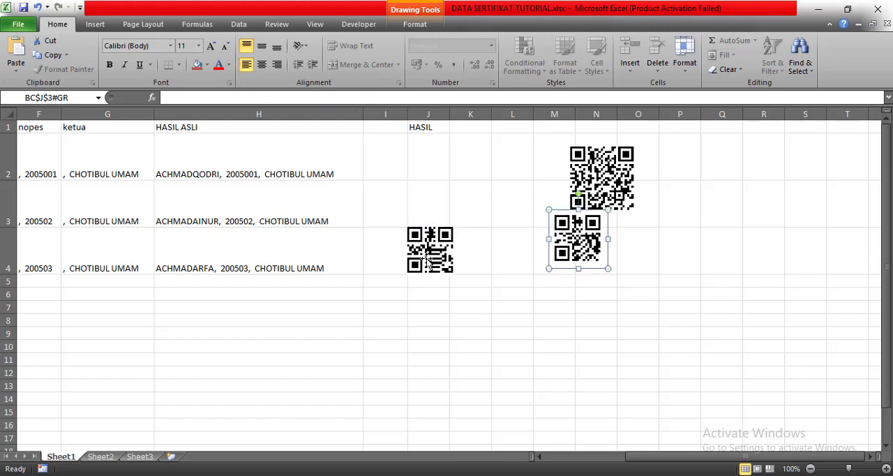
{"action": "left_click_drag", "start_coordinate": [427, 274], "coordinate": [475, 349]}
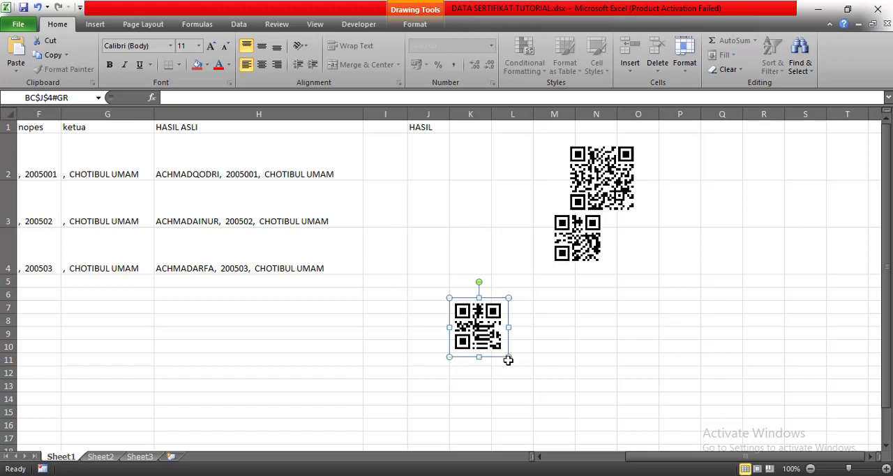
- Enlarge the three QR codes and space them apart, with the J4 code spanning about K7 to M13
{"action": "left_click", "coordinate": [508, 358]}
{"action": "left_click", "coordinate": [507, 355]}
{"action": "left_click_drag", "start_coordinate": [534, 378], "coordinate": [576, 383]}
{"action": "left_click", "coordinate": [593, 255]}
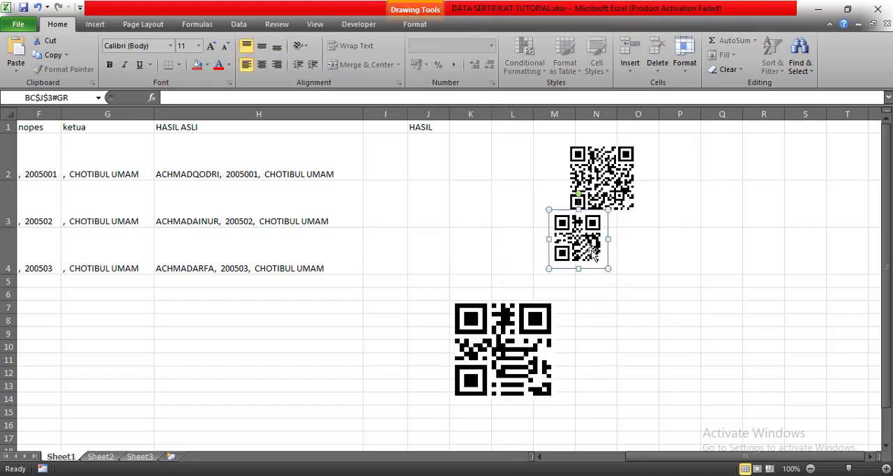
{"action": "left_click_drag", "start_coordinate": [610, 269], "coordinate": [641, 300]}
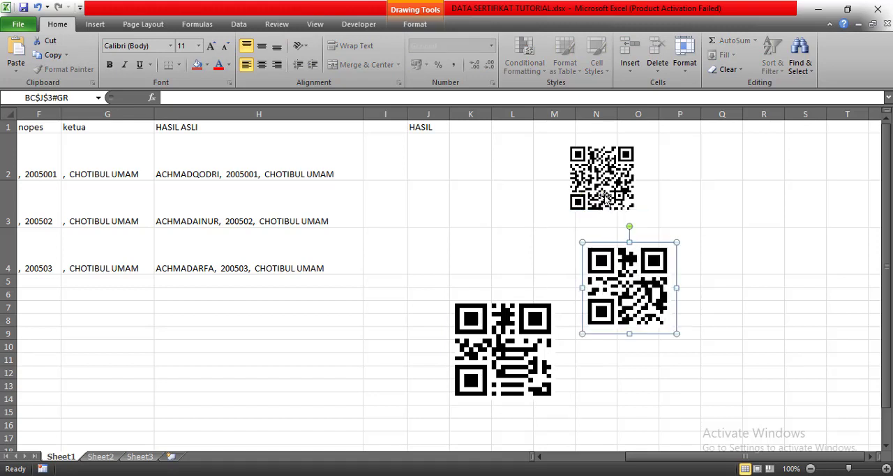
{"action": "left_click", "coordinate": [620, 200]}
{"action": "left_click_drag", "start_coordinate": [563, 138], "coordinate": [546, 120]}
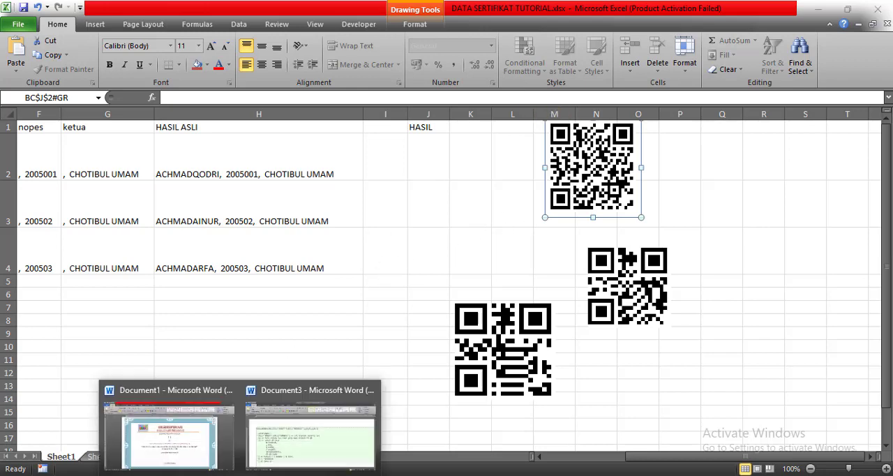
- View the certificate layout in Document1 in Word and return to the Excel workbook
{"action": "left_click", "coordinate": [209, 467]}
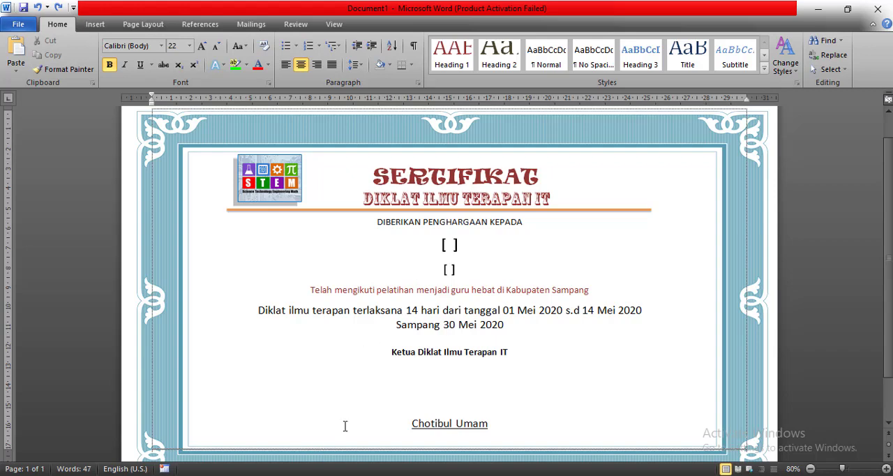
{"action": "key", "text": "alt+Tab"}
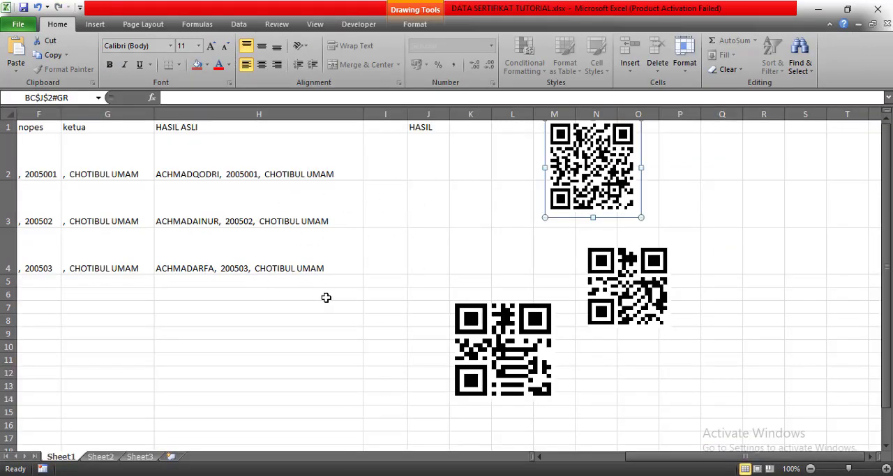
- Save and close the DATA SERTIFIKAT TUTORIAL.xlsx workbook, and switch to the certificate in Document1 in Word
{"action": "key", "text": "ctrl+s"}
{"action": "left_click", "coordinate": [886, 25]}
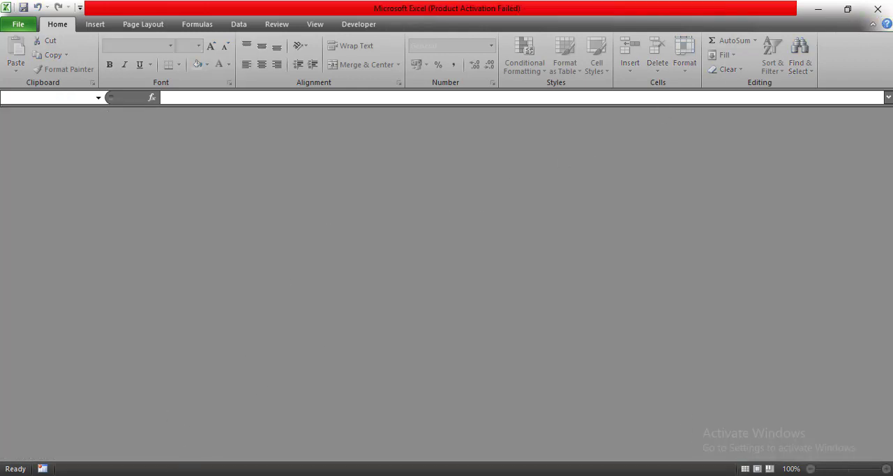
{"action": "mouse_move", "coordinate": [240, 475]}
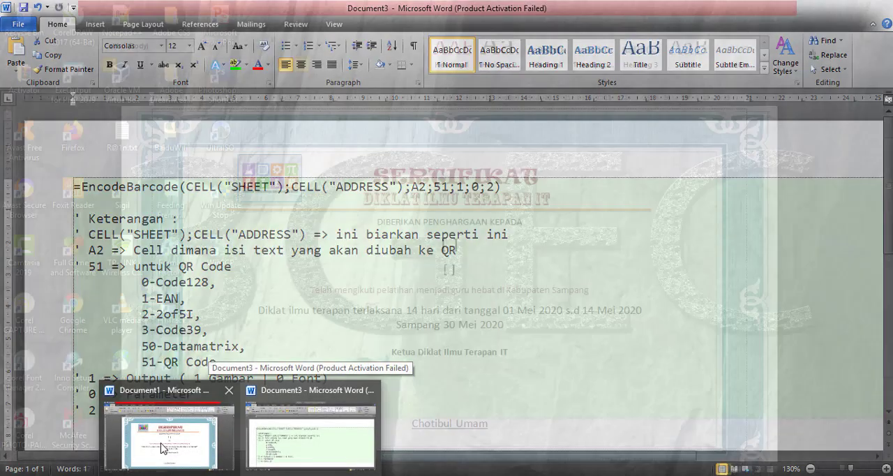
{"action": "left_click", "coordinate": [163, 447]}
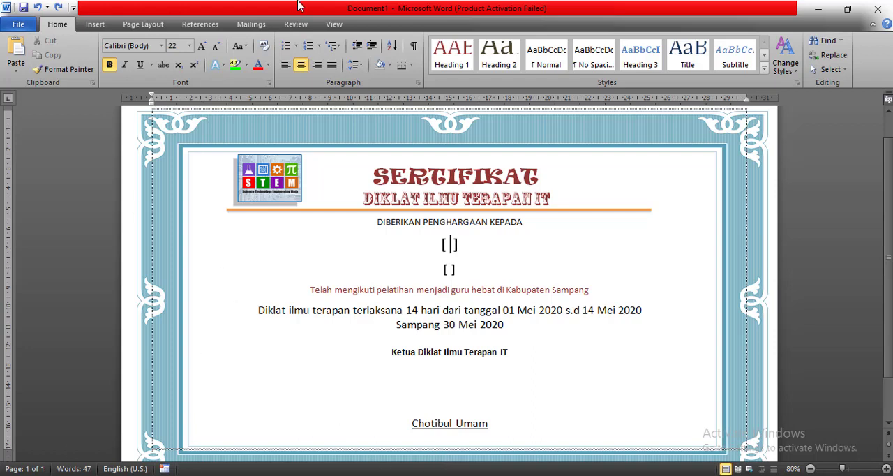
- Start the Step by Step Mail Merge Wizard for Letters using the current document, and advance to recipient selection
{"action": "left_click", "coordinate": [253, 25]}
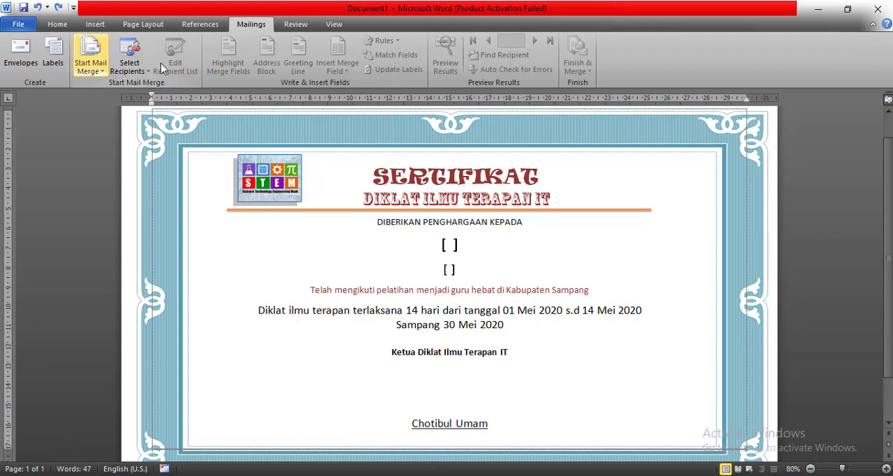
{"action": "left_click", "coordinate": [91, 64]}
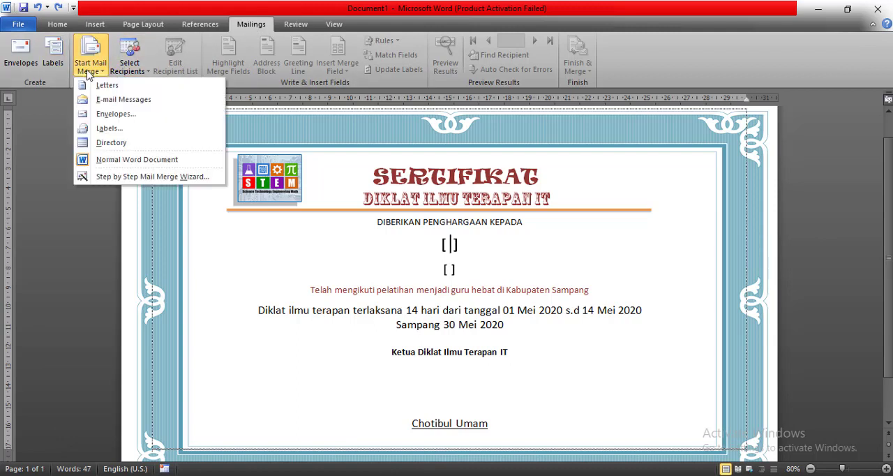
{"action": "left_click", "coordinate": [120, 176]}
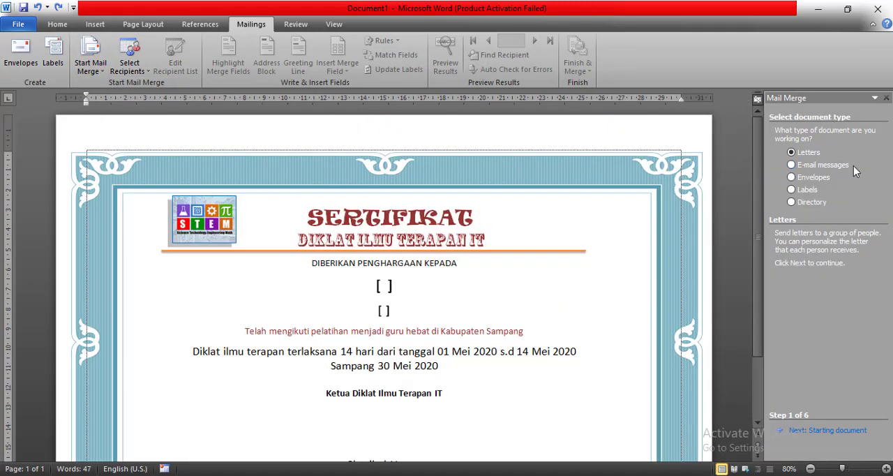
{"action": "left_click", "coordinate": [841, 431]}
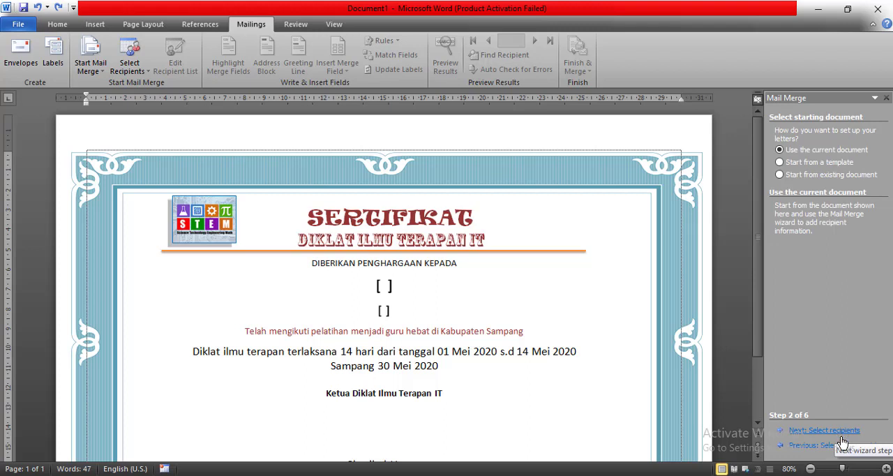
{"action": "left_click", "coordinate": [841, 430]}
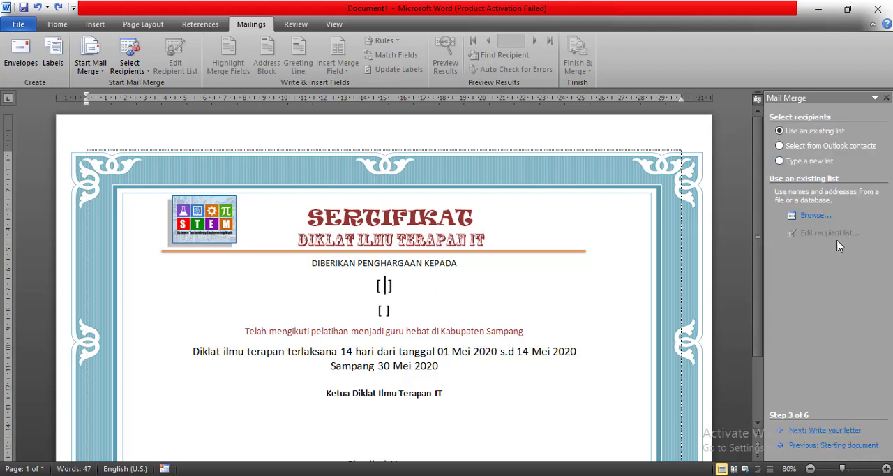
- Load Sheet1$ of DATA SERTIFIKAT TUTORIAL.xlsx from Downloads as the existing recipient list, with the first row as column headers
{"action": "left_click", "coordinate": [813, 216]}
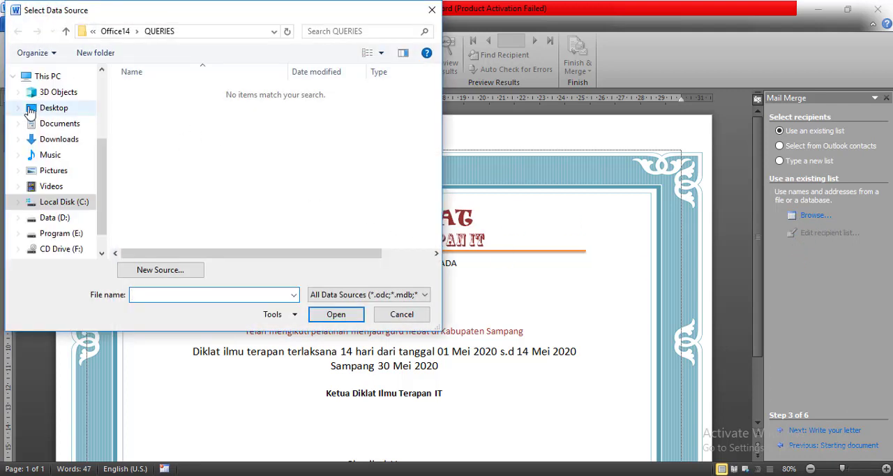
{"action": "left_click", "coordinate": [59, 140]}
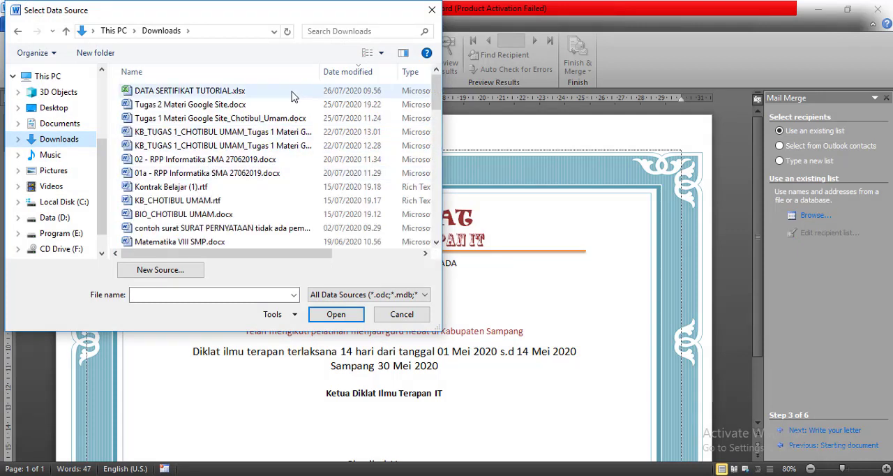
{"action": "left_click", "coordinate": [186, 91]}
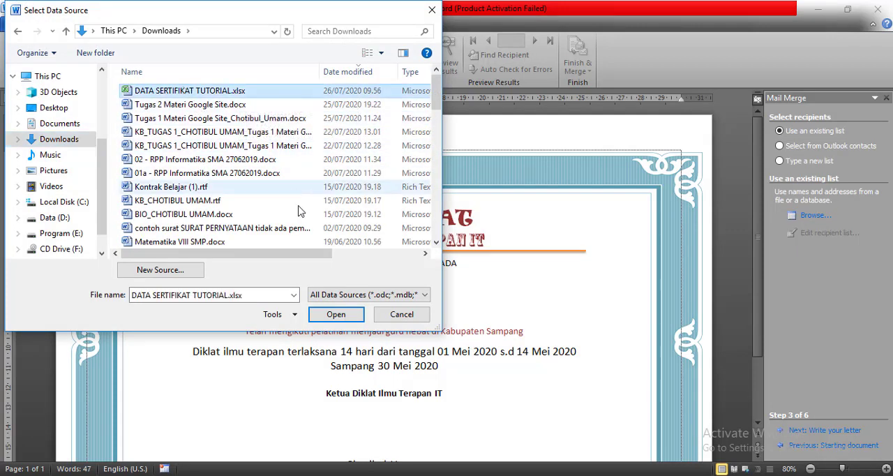
{"action": "left_click", "coordinate": [337, 314]}
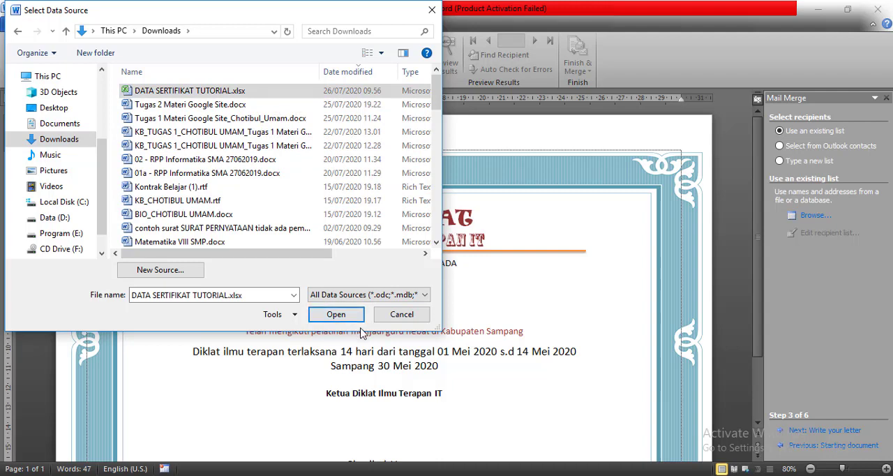
{"action": "left_click", "coordinate": [327, 314]}
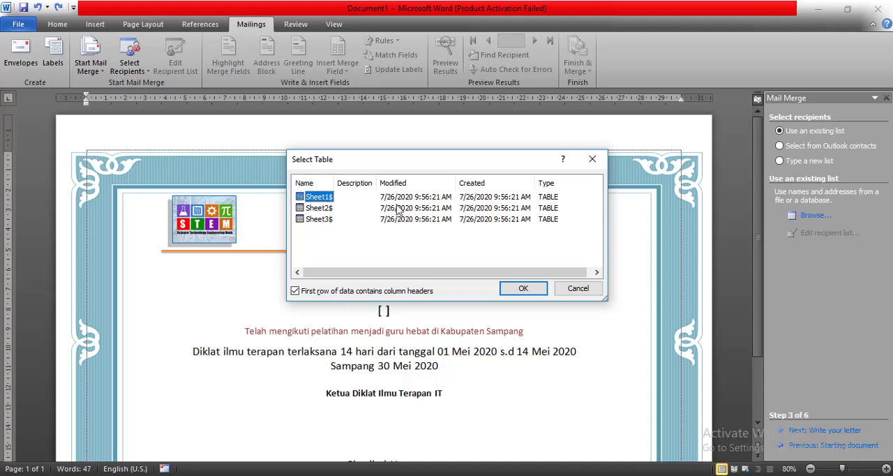
{"action": "left_click", "coordinate": [521, 289]}
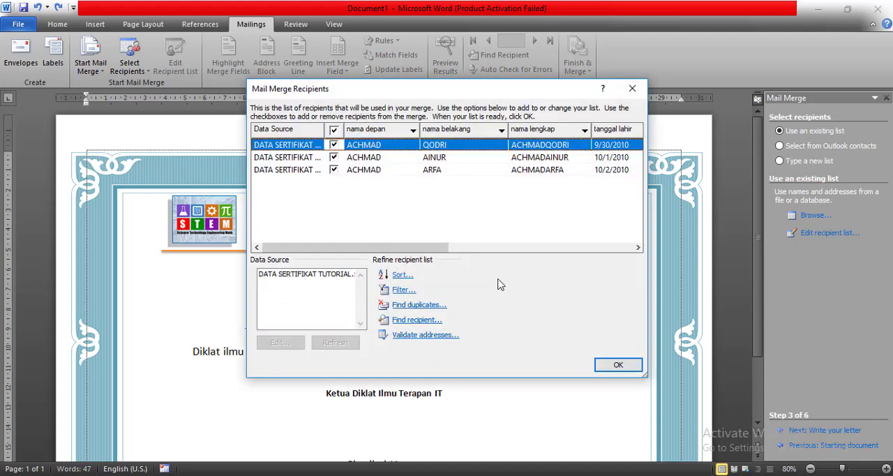
- Review all columns of the mail merge recipient list and accept it with every recipient included
{"action": "left_click_drag", "start_coordinate": [423, 250], "coordinate": [631, 272]}
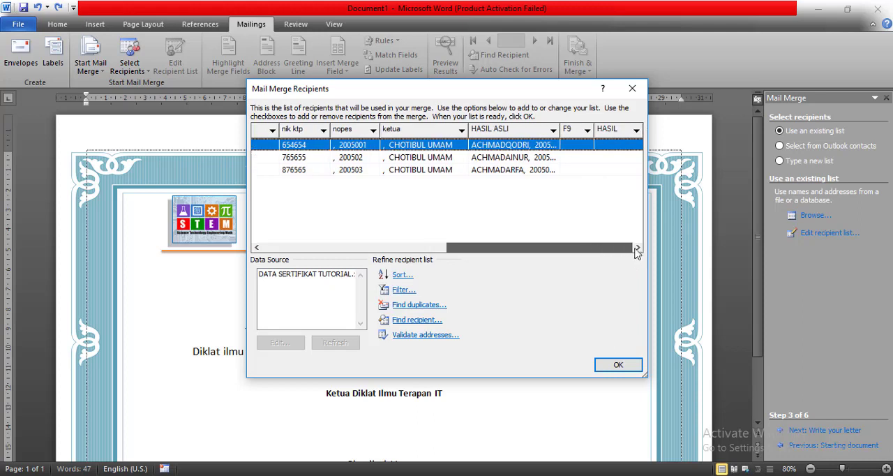
{"action": "left_click_drag", "start_coordinate": [631, 248], "coordinate": [417, 236]}
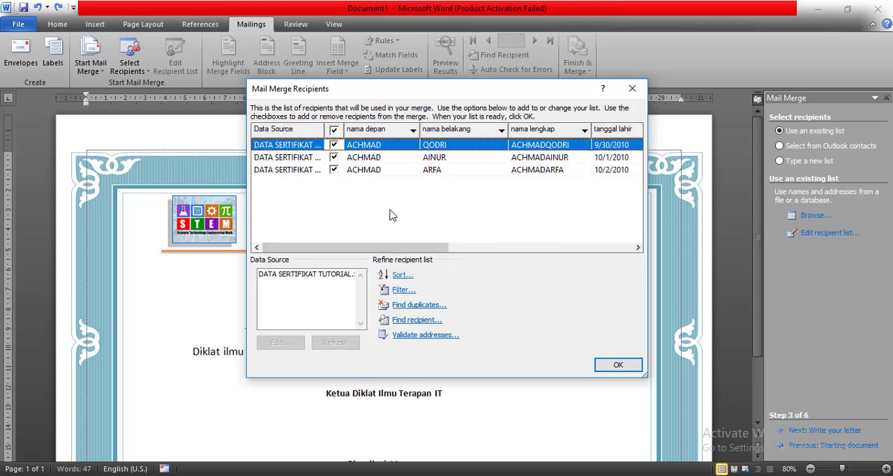
{"action": "left_click", "coordinate": [607, 366]}
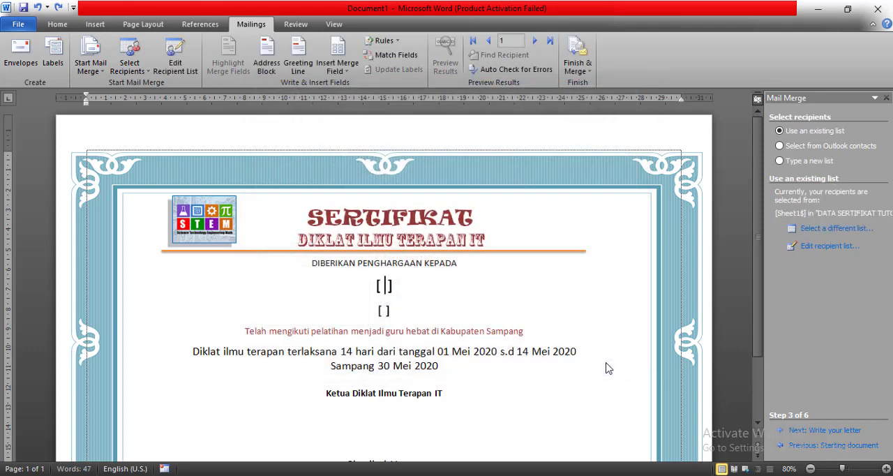
- Advance to writing the letter and insert the nama lengkap merge field between the first pair of brackets
{"action": "left_click", "coordinate": [799, 430]}
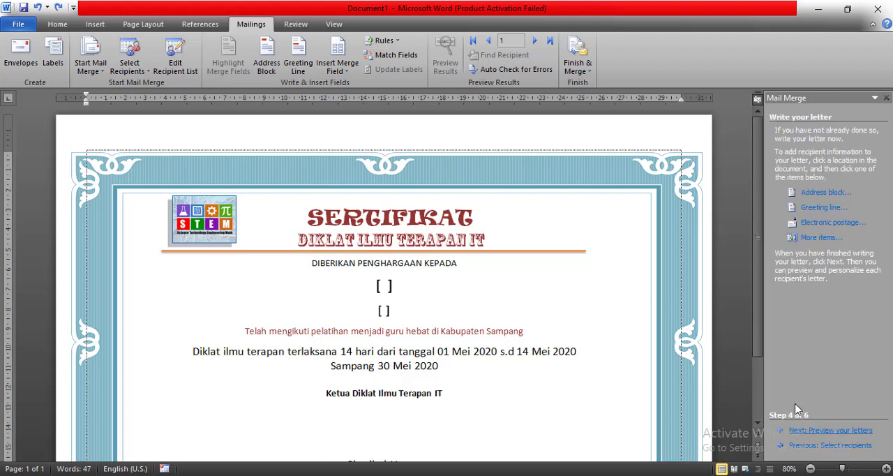
{"action": "left_click", "coordinate": [822, 238]}
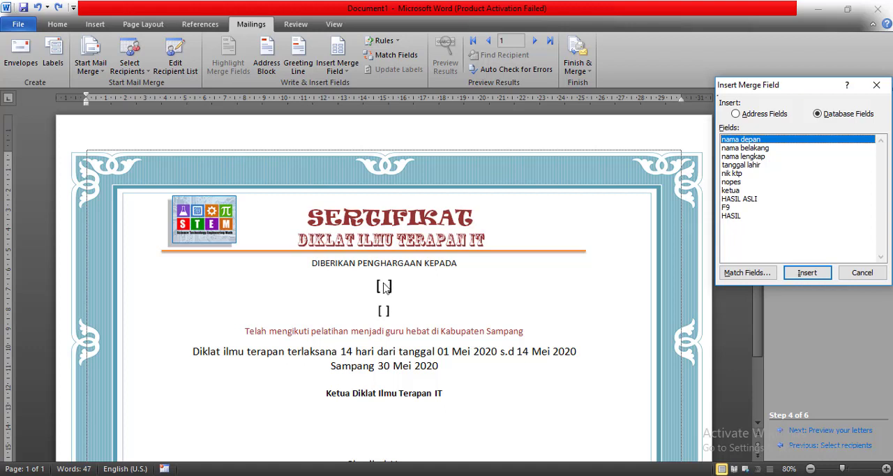
{"action": "left_click", "coordinate": [387, 287]}
{"action": "left_click", "coordinate": [744, 157]}
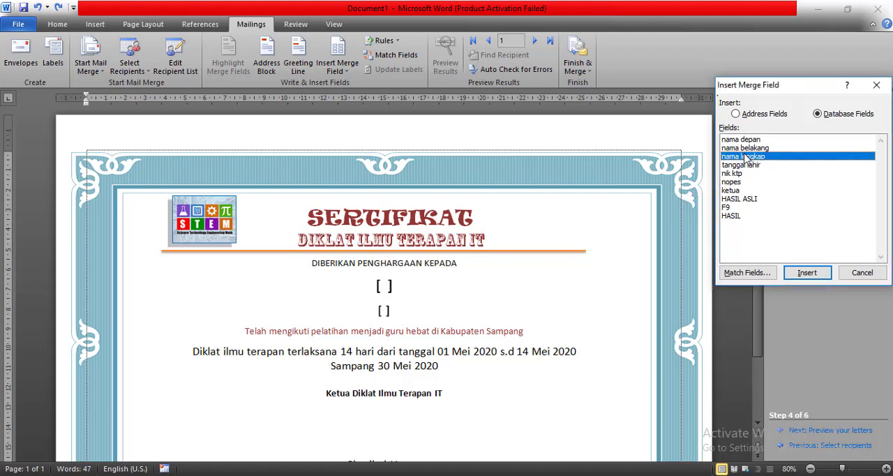
{"action": "left_click", "coordinate": [806, 274]}
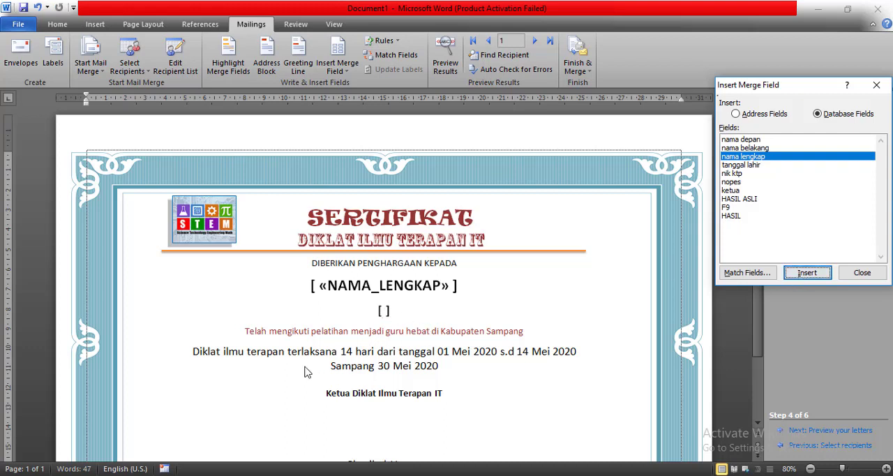
{"action": "left_click", "coordinate": [859, 272]}
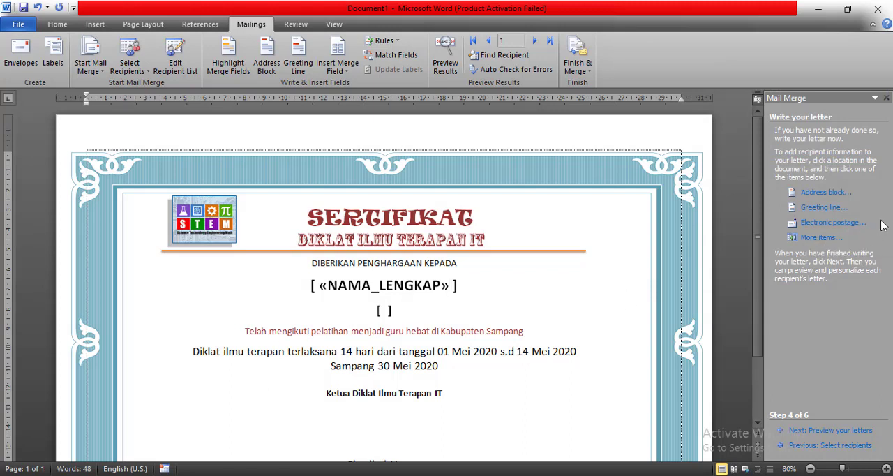
- Insert the nopes merge field between the second pair of brackets on the certificate
{"action": "left_click", "coordinate": [820, 238]}
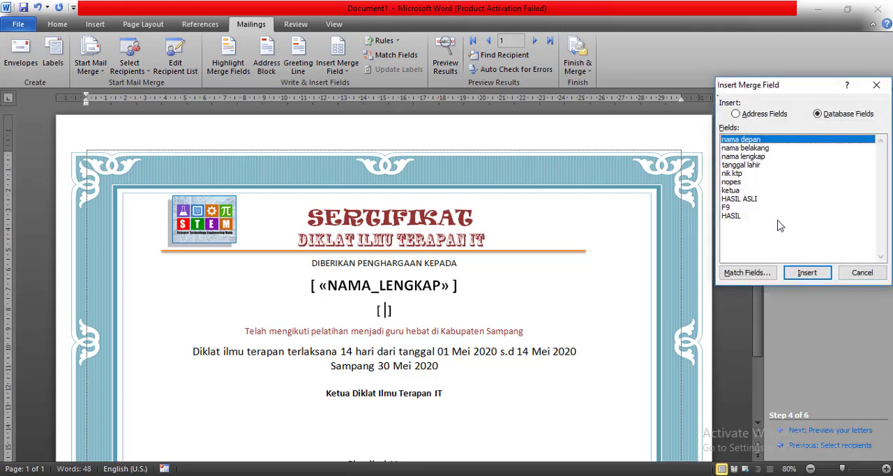
{"action": "left_click", "coordinate": [731, 182]}
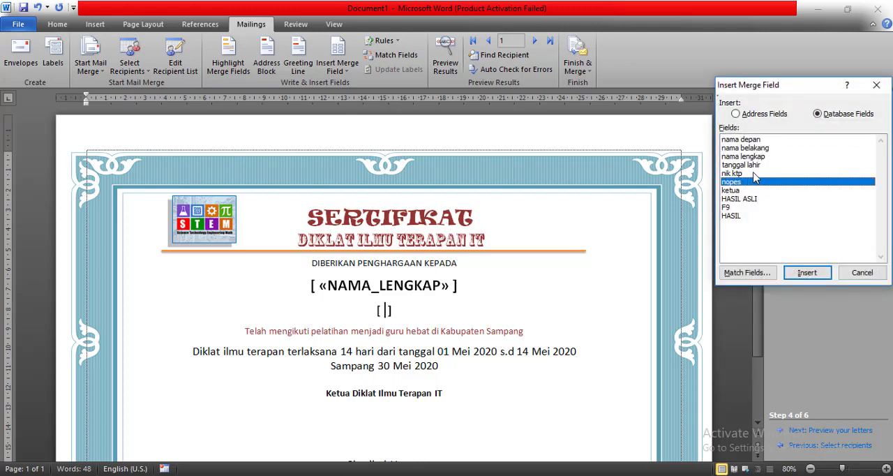
{"action": "left_click", "coordinate": [808, 273]}
{"action": "left_click", "coordinate": [862, 272]}
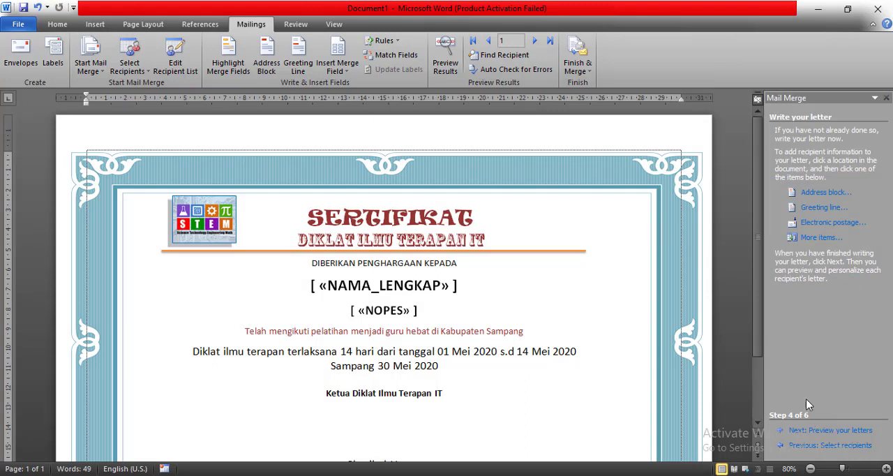
- Try to reopen the recent workbook DATA SERTIFIKAT TUTORIAL.xlsx in Excel, and return to the certificate in Word
{"action": "scroll", "coordinate": [653, 402], "scroll_direction": "down", "scroll_amount": 2}
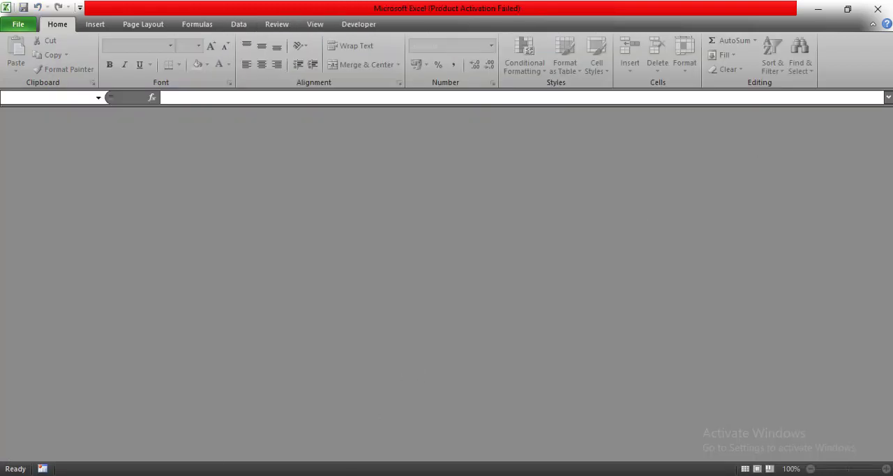
{"action": "mouse_move", "coordinate": [144, 475]}
{"action": "mouse_move", "coordinate": [150, 452]}
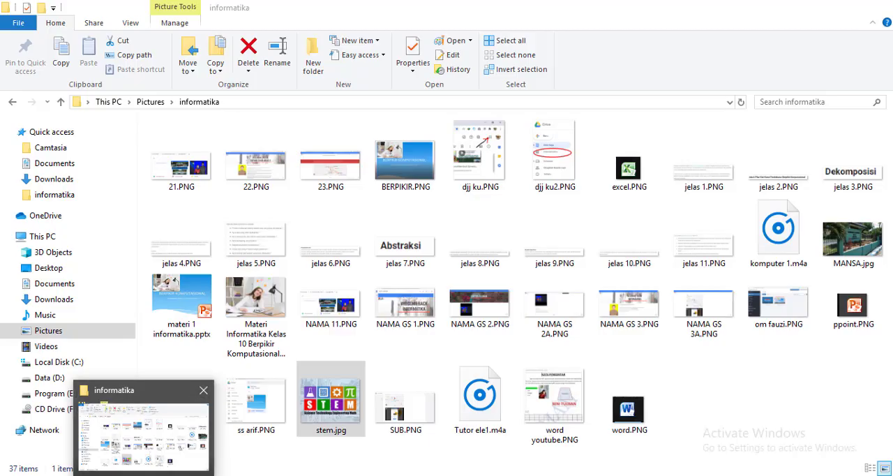
{"action": "mouse_move", "coordinate": [305, 475]}
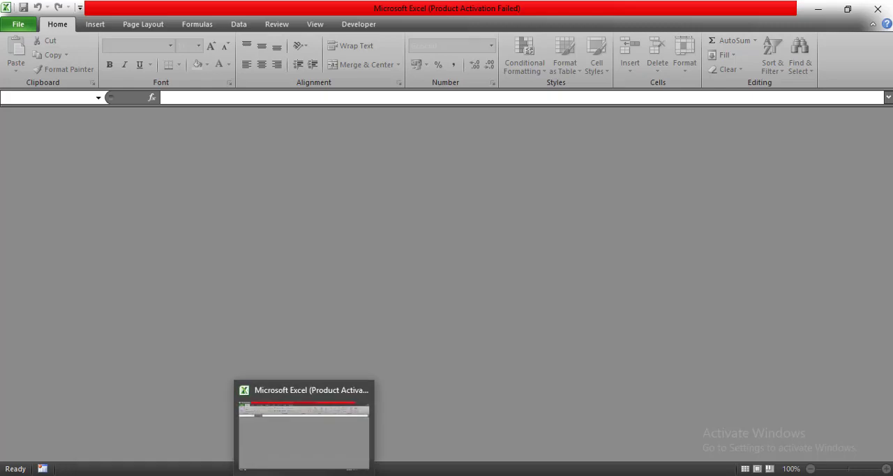
{"action": "left_click", "coordinate": [11, 26]}
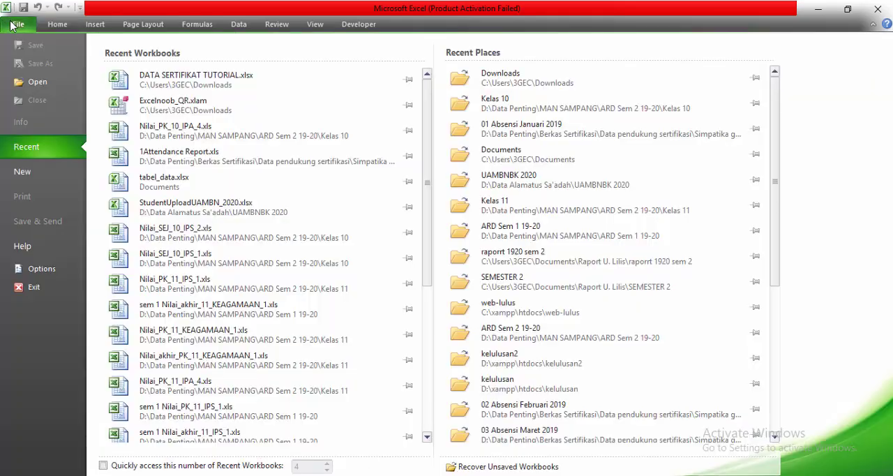
{"action": "left_click", "coordinate": [191, 72]}
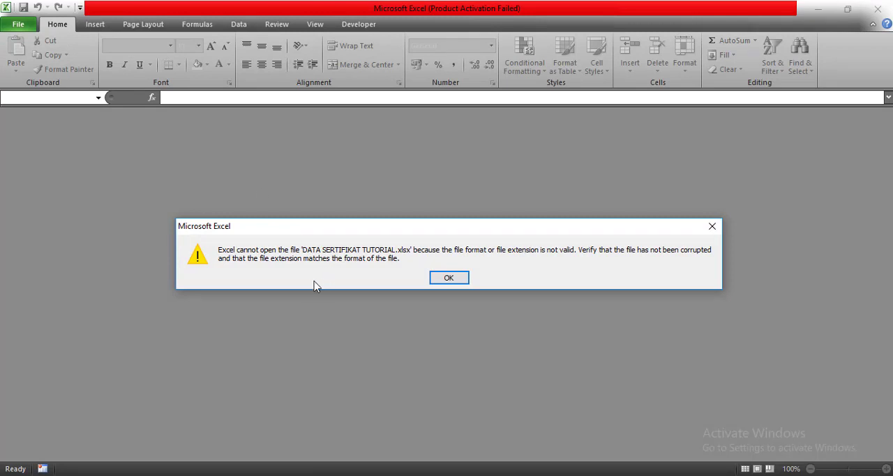
{"action": "left_click", "coordinate": [457, 277]}
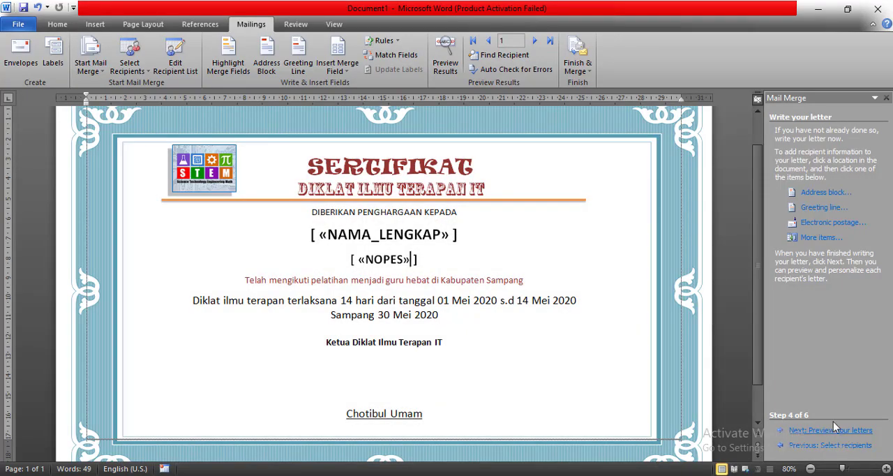
- Preview the merged certificates for recipients 1 to 3 and go back to recipient 1
{"action": "left_click", "coordinate": [830, 431]}
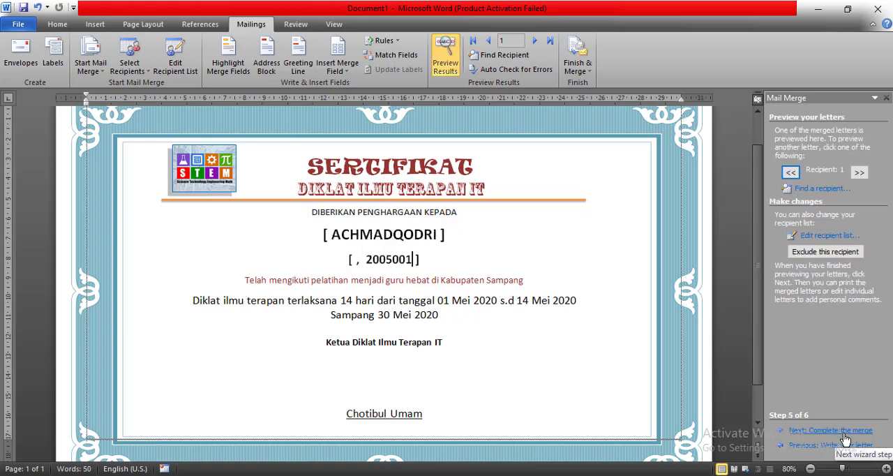
{"action": "left_click", "coordinate": [860, 173]}
{"action": "left_click", "coordinate": [860, 174]}
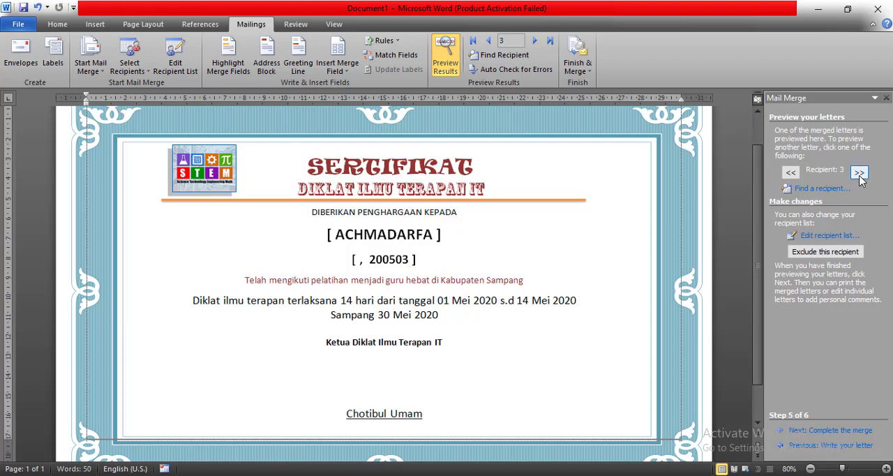
{"action": "left_click", "coordinate": [791, 172]}
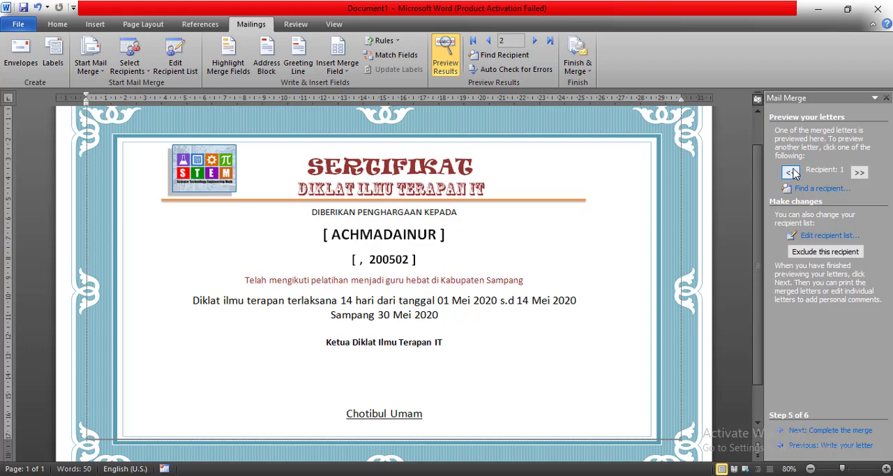
{"action": "left_click", "coordinate": [791, 173]}
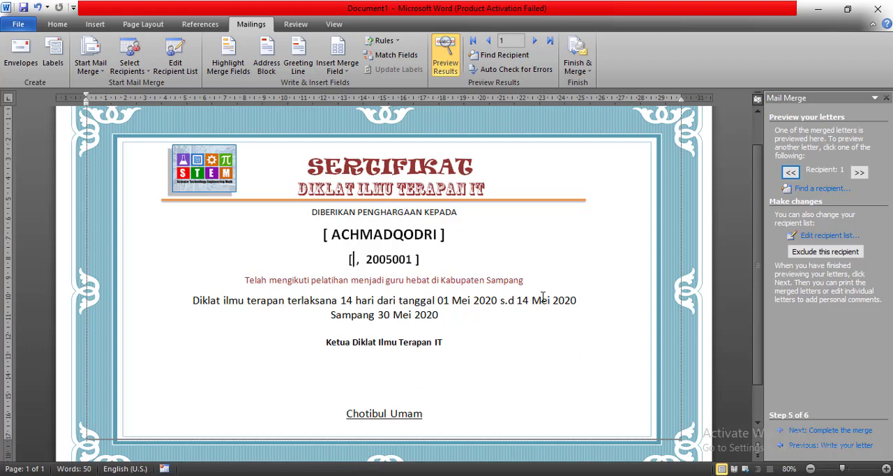
- Switch to Excel and try to open the recent workbook DATA SERTIFIKAT TUTORIAL.xlsx
{"action": "key", "text": "alt+Tab"}
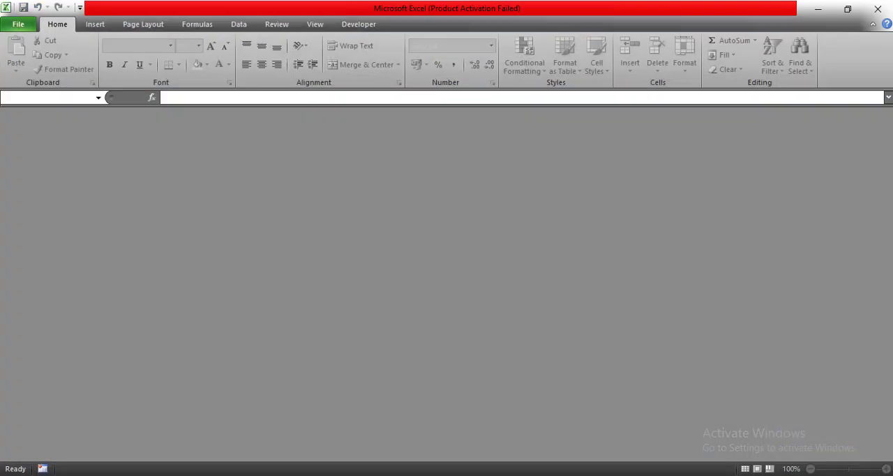
{"action": "left_click", "coordinate": [12, 26]}
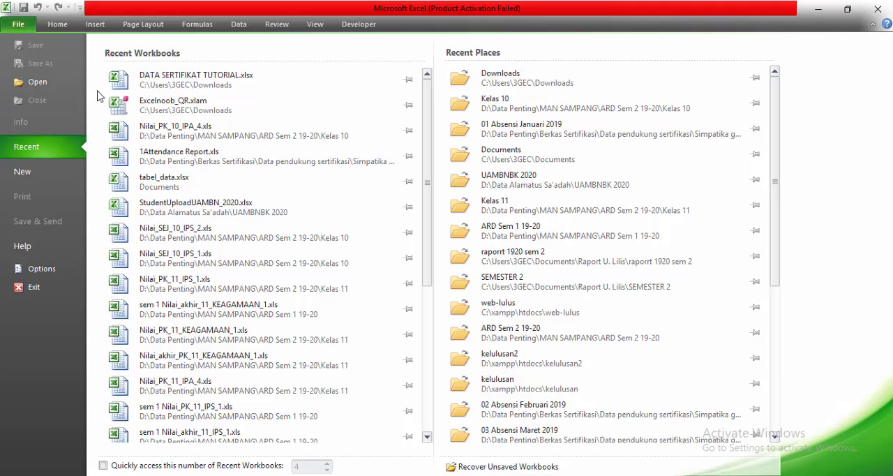
{"action": "left_click", "coordinate": [185, 84]}
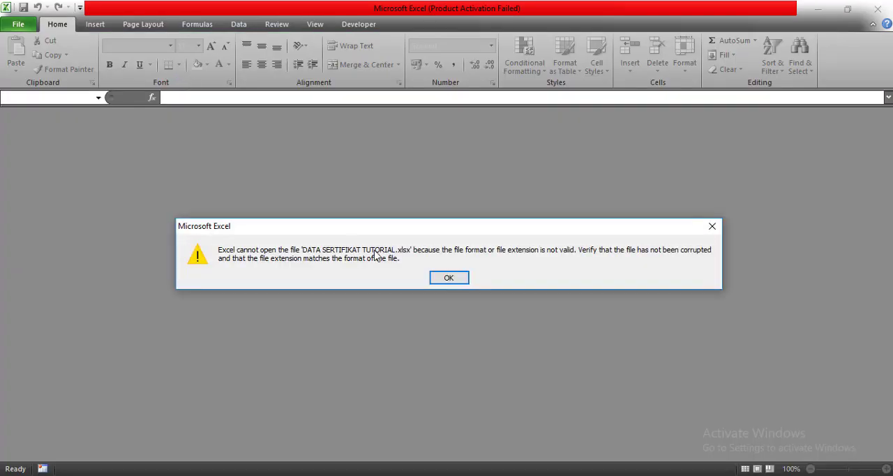
{"action": "left_click", "coordinate": [448, 278]}
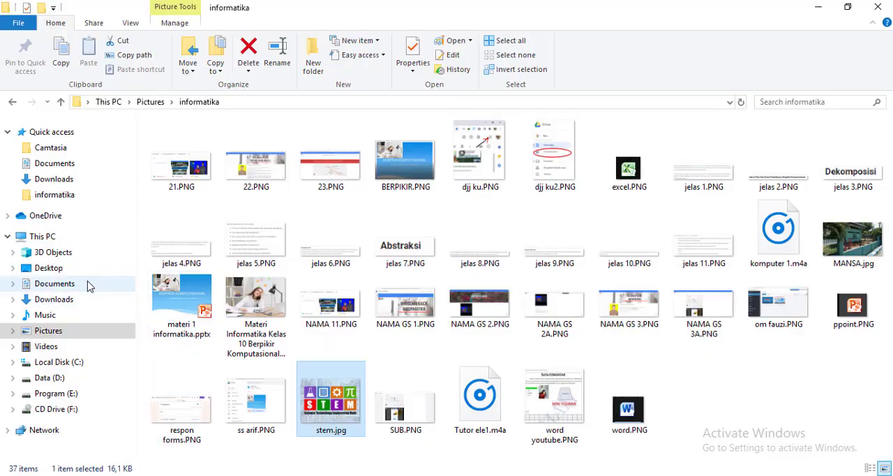
- Look for the certificate data workbook in the Documents folder in File Explorer, jumping to the files starting with D
{"action": "left_click", "coordinate": [86, 283]}
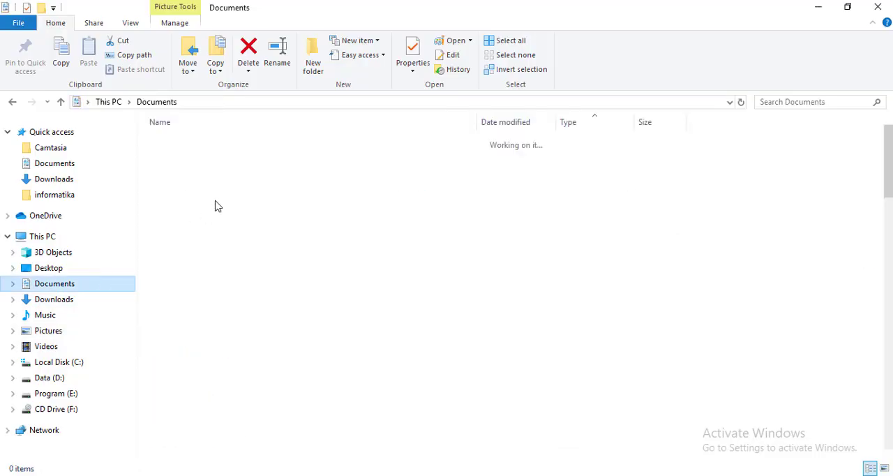
{"action": "left_click", "coordinate": [249, 256]}
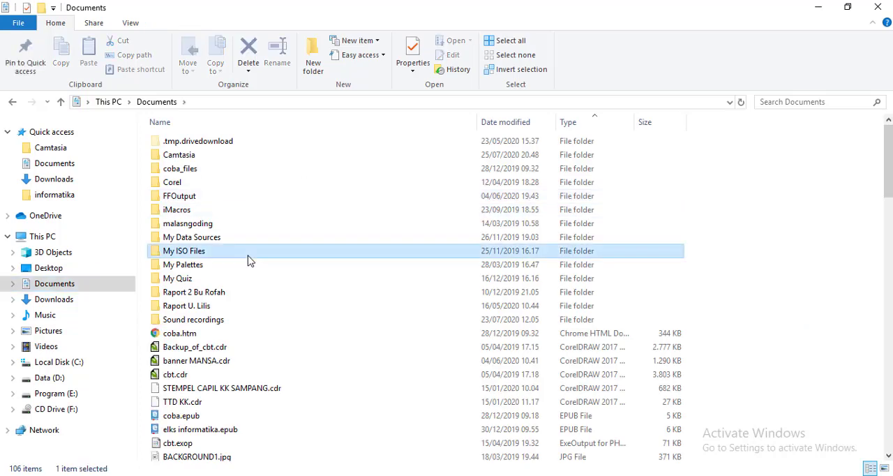
{"action": "key", "text": "d"}
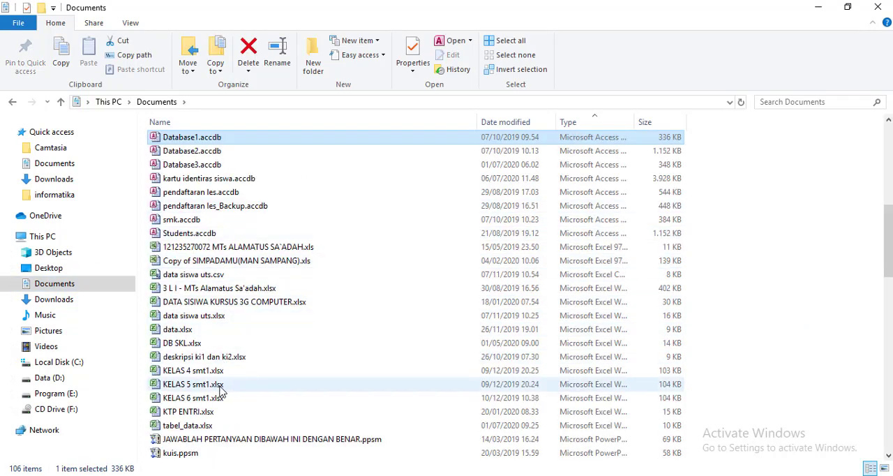
- Try to open DATA SERTIFIKAT TUTORIAL.xlsx from the Downloads folder, and return to the Document1 certificate in Word
{"action": "left_click", "coordinate": [99, 299]}
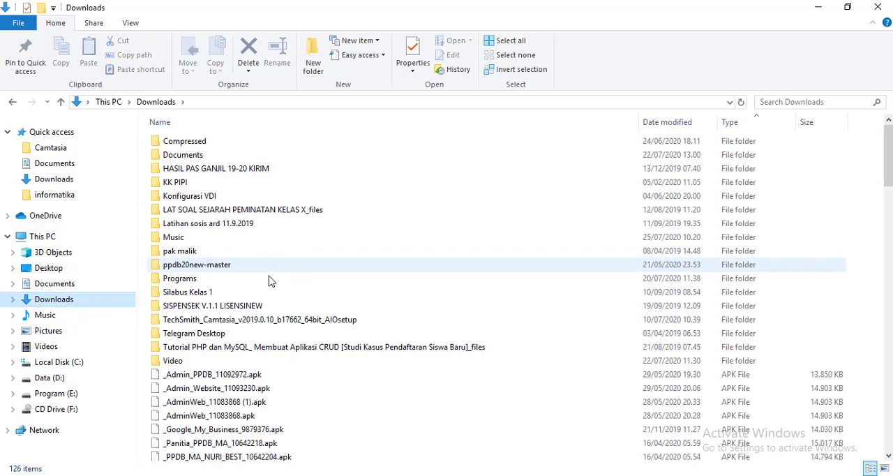
{"action": "scroll", "coordinate": [269, 283], "scroll_direction": "down", "scroll_amount": 20}
{"action": "left_click", "coordinate": [228, 141]}
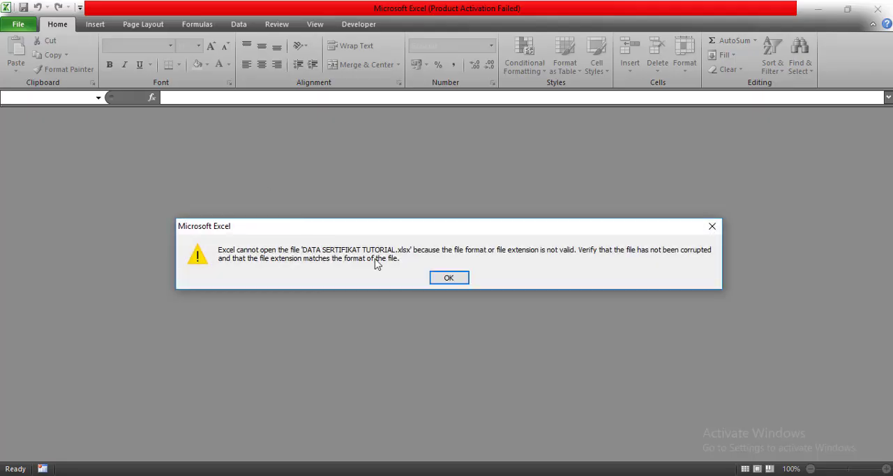
{"action": "left_click", "coordinate": [450, 277]}
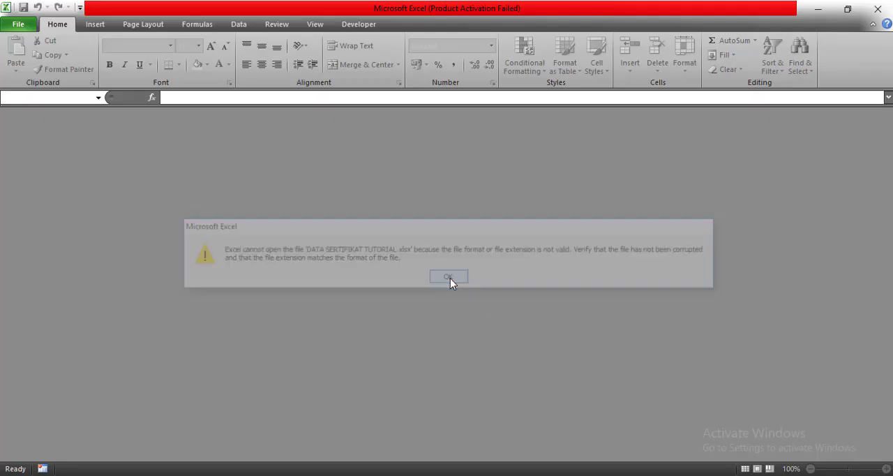
{"action": "mouse_move", "coordinate": [237, 473]}
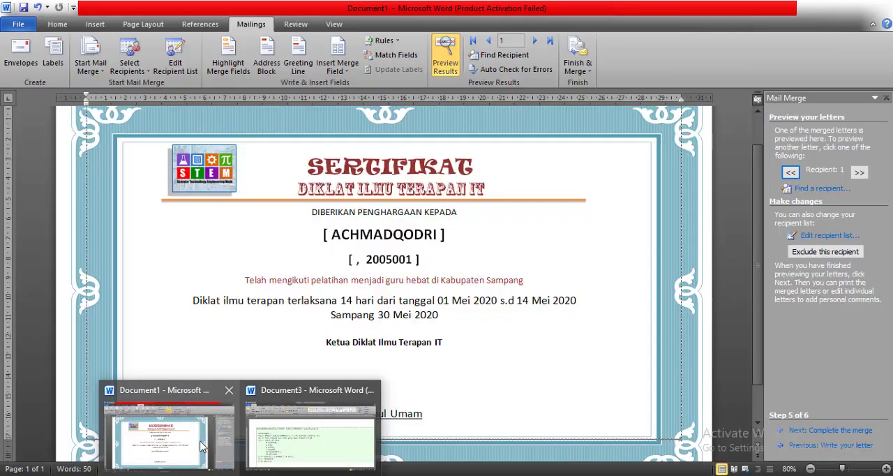
{"action": "left_click", "coordinate": [200, 445]}
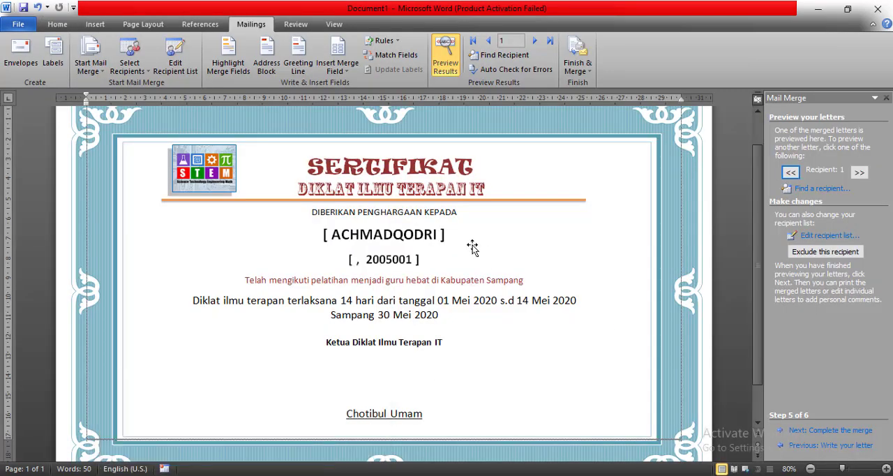